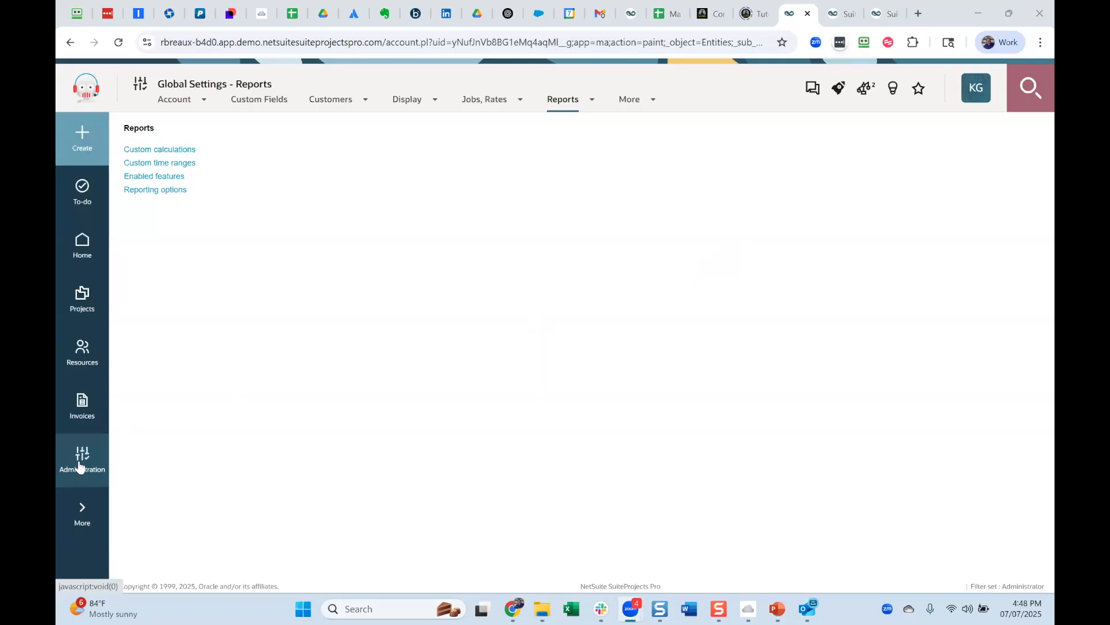
Open the list of custom calculations in the global report settings.
{"action": "left_click", "coordinate": [80, 466]}
{"action": "left_click", "coordinate": [180, 375]}
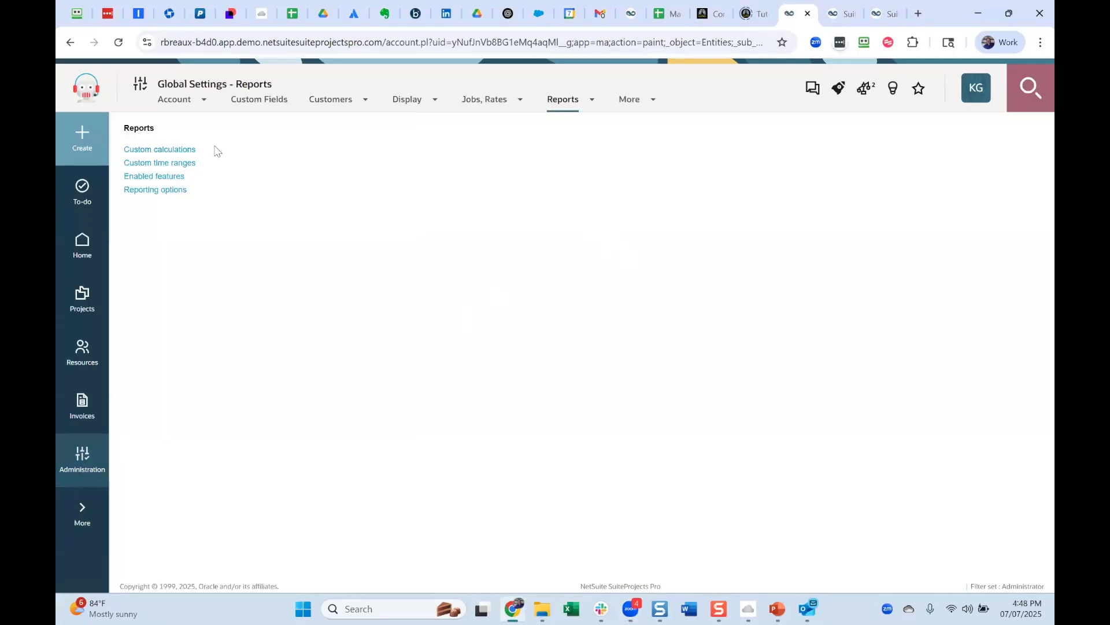
{"action": "left_click", "coordinate": [179, 149]}
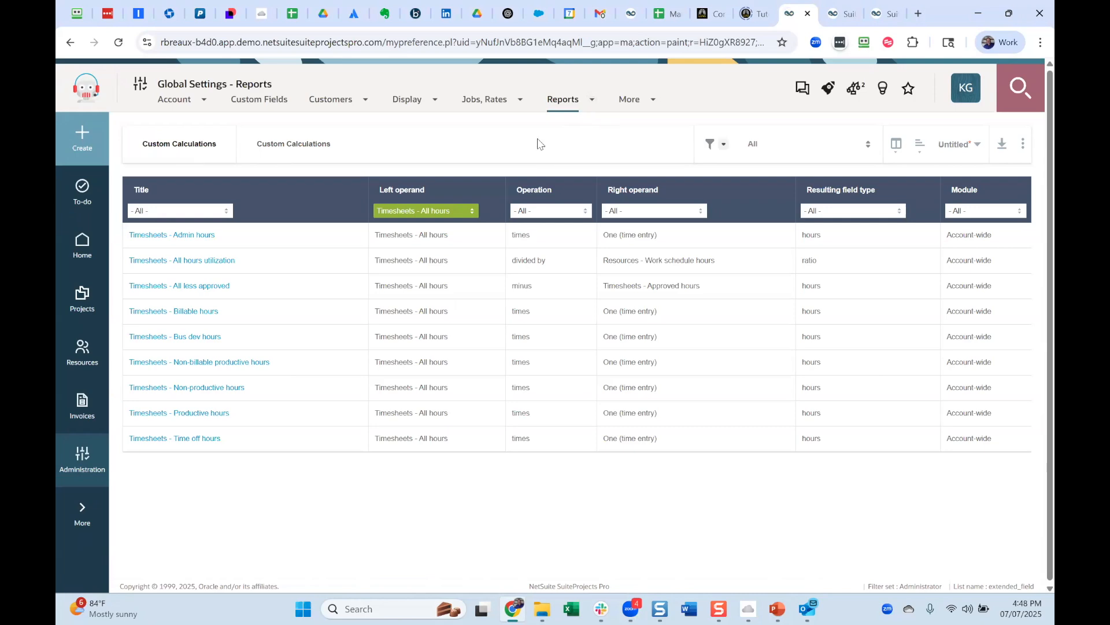
Start a new account-wide Company custom calculation with Timesheets - All hours as its left operand.
{"action": "left_click", "coordinate": [75, 139]}
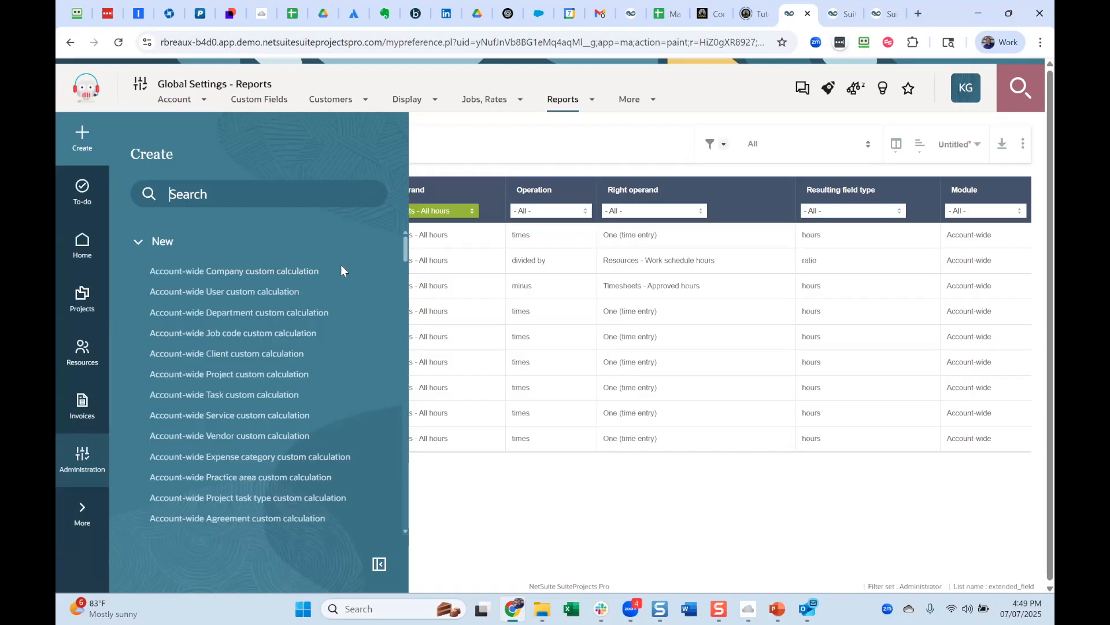
{"action": "left_click", "coordinate": [212, 272]}
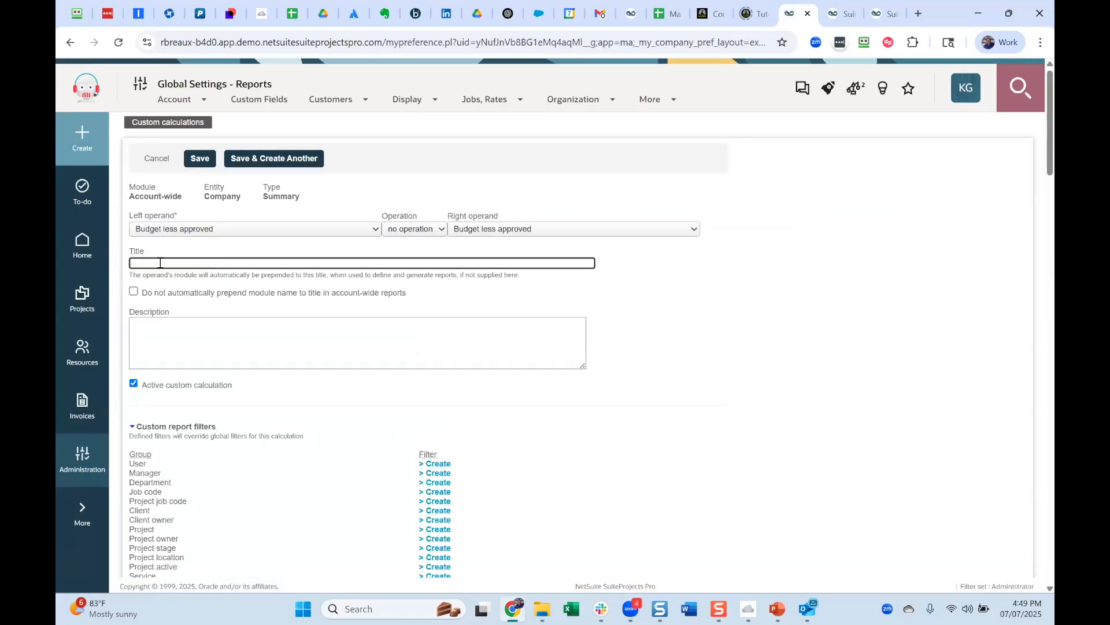
{"action": "left_click", "coordinate": [249, 230]}
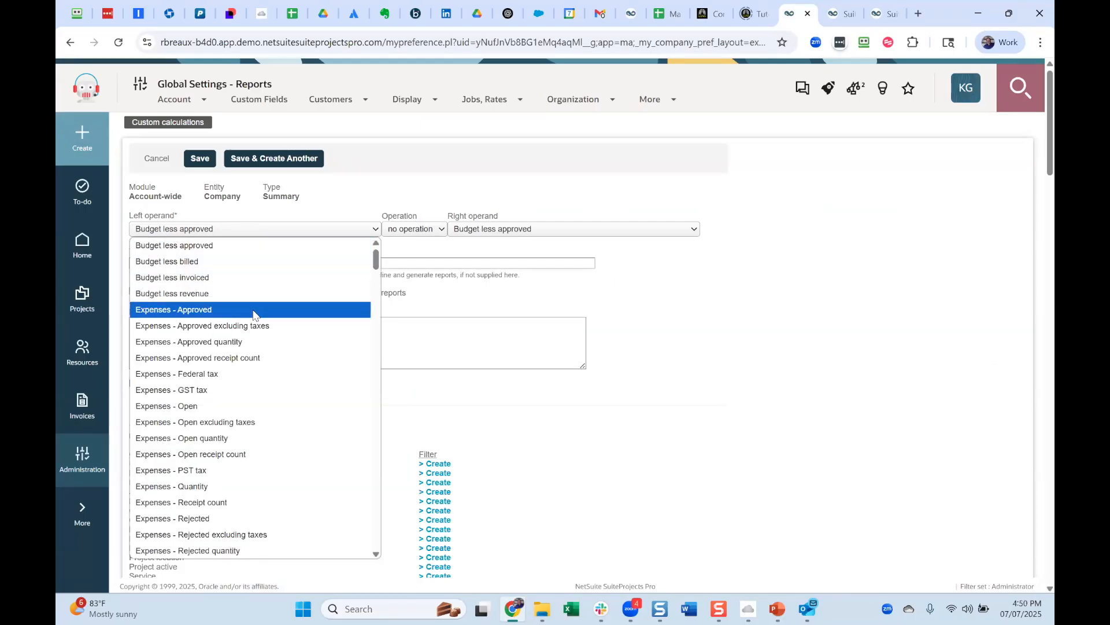
{"action": "scroll", "coordinate": [252, 319], "scroll_direction": "down", "scroll_amount": 5}
{"action": "key", "text": "t"}
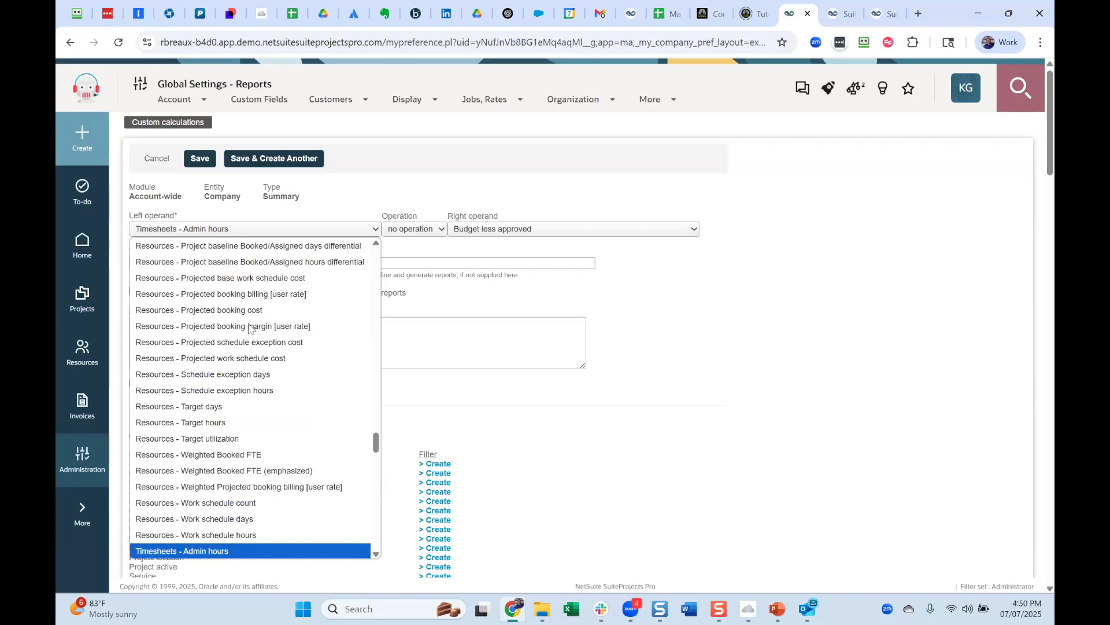
{"action": "scroll", "coordinate": [248, 328], "scroll_direction": "down", "scroll_amount": 5}
{"action": "left_click", "coordinate": [234, 346]}
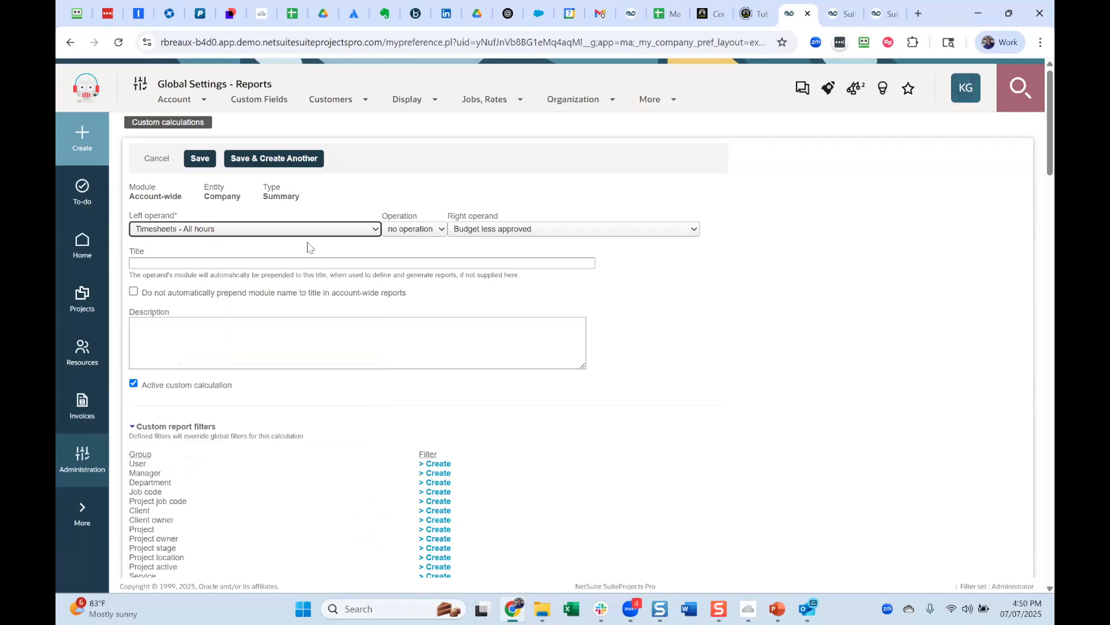
{"action": "left_click", "coordinate": [382, 197]}
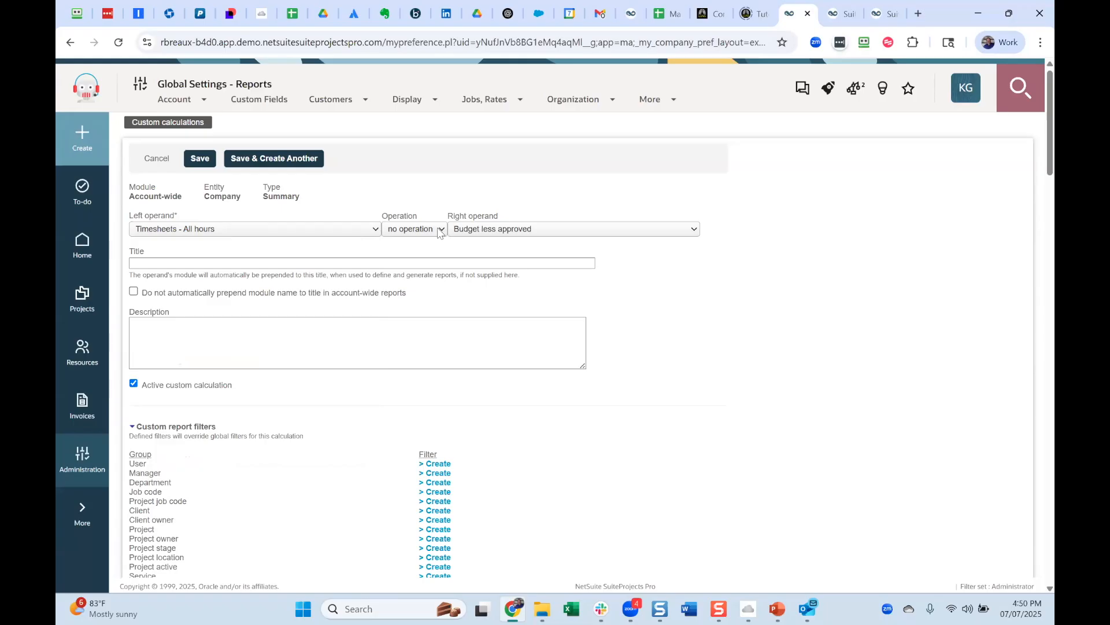
Set the calculation's operation to times and its right operand to One (time entry).
{"action": "left_click", "coordinate": [439, 231]}
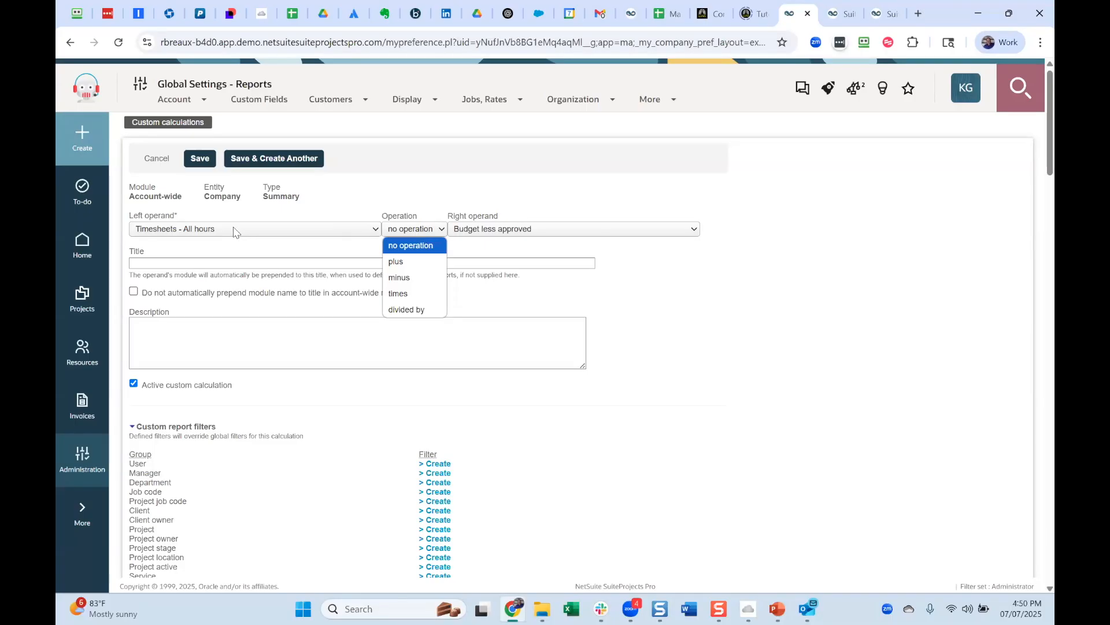
{"action": "left_click", "coordinate": [416, 293]}
{"action": "left_click", "coordinate": [568, 231]}
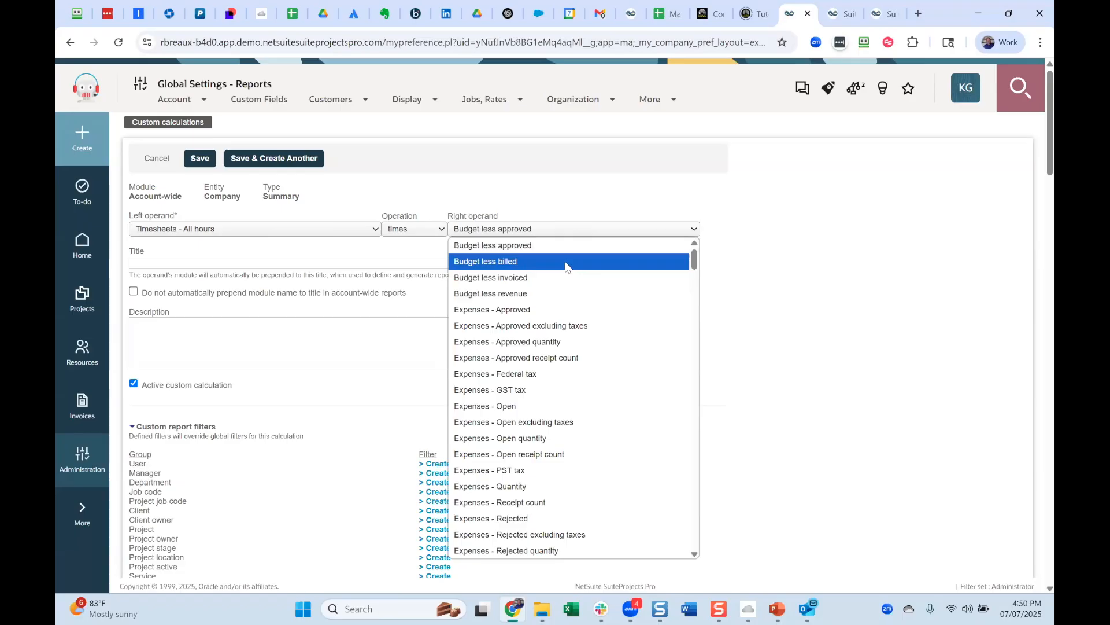
{"action": "scroll", "coordinate": [562, 265], "scroll_direction": "down", "scroll_amount": 10}
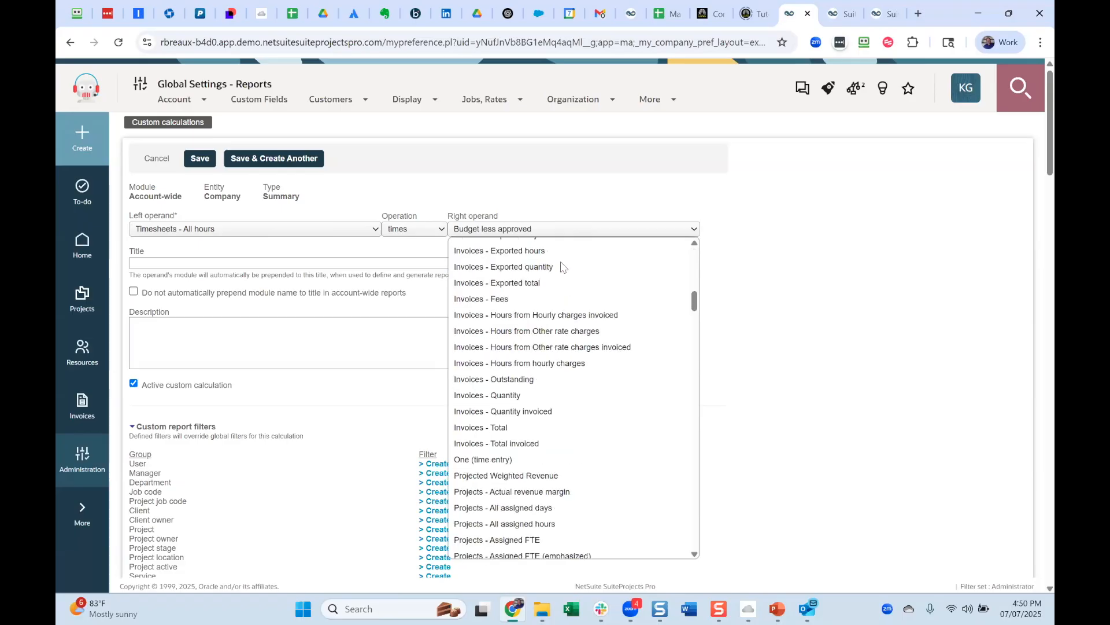
{"action": "scroll", "coordinate": [559, 264], "scroll_direction": "up", "scroll_amount": 10}
{"action": "scroll", "coordinate": [558, 267], "scroll_direction": "down", "scroll_amount": 20}
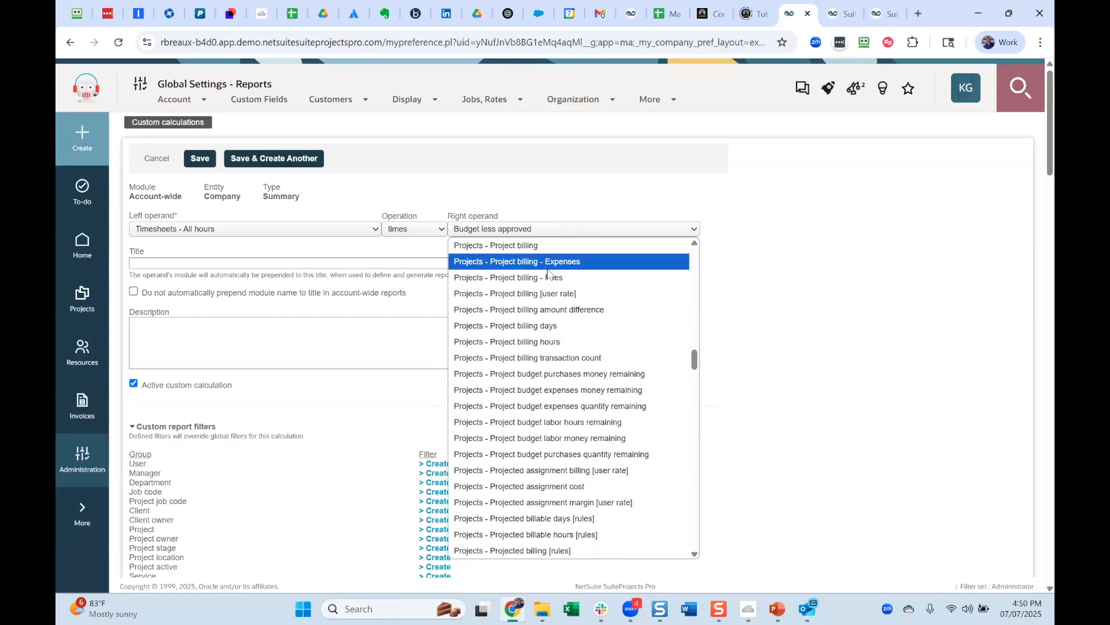
{"action": "scroll", "coordinate": [528, 292], "scroll_direction": "up", "scroll_amount": 5}
{"action": "scroll", "coordinate": [528, 292], "scroll_direction": "up", "scroll_amount": 10}
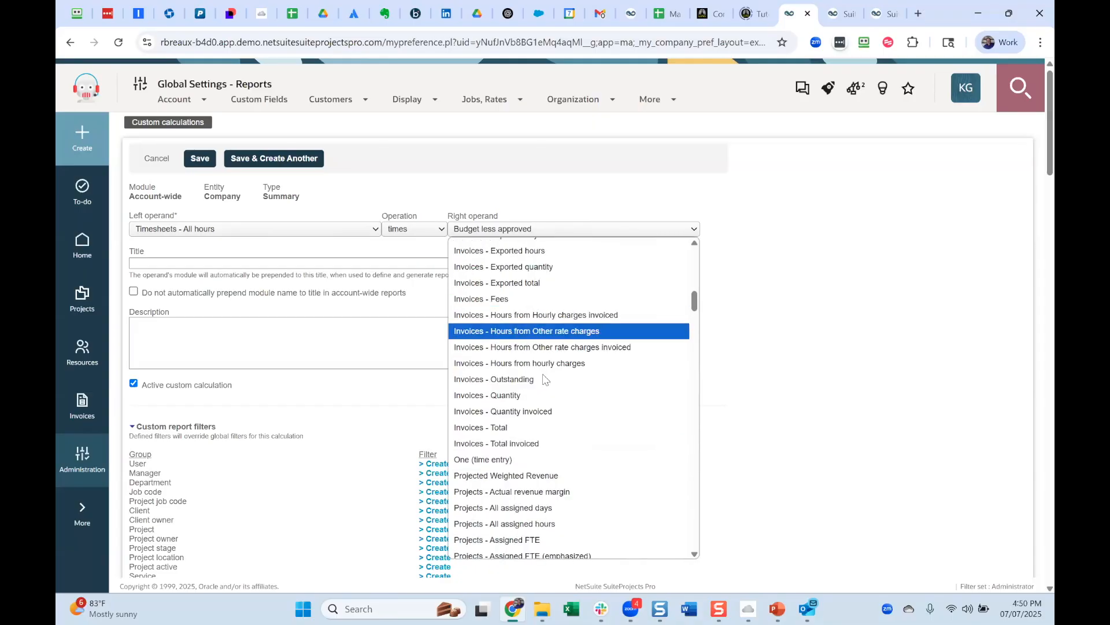
{"action": "left_click", "coordinate": [540, 458]}
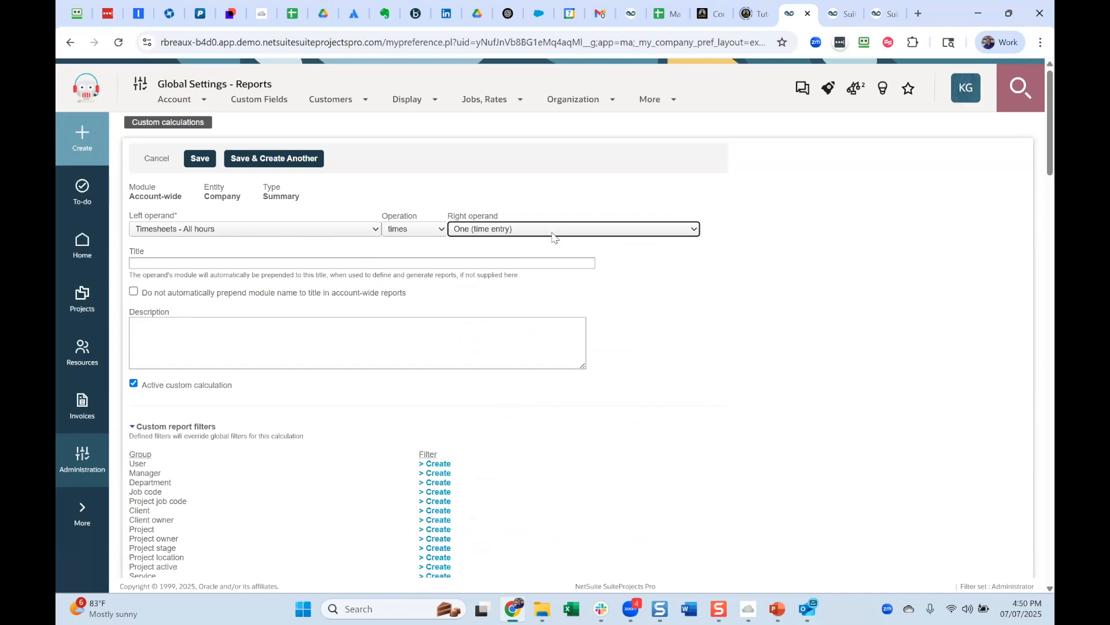
Title the calculation Billable Hours and turn off automatic prepending of the module name in account-wide reports.
{"action": "left_click", "coordinate": [354, 263]}
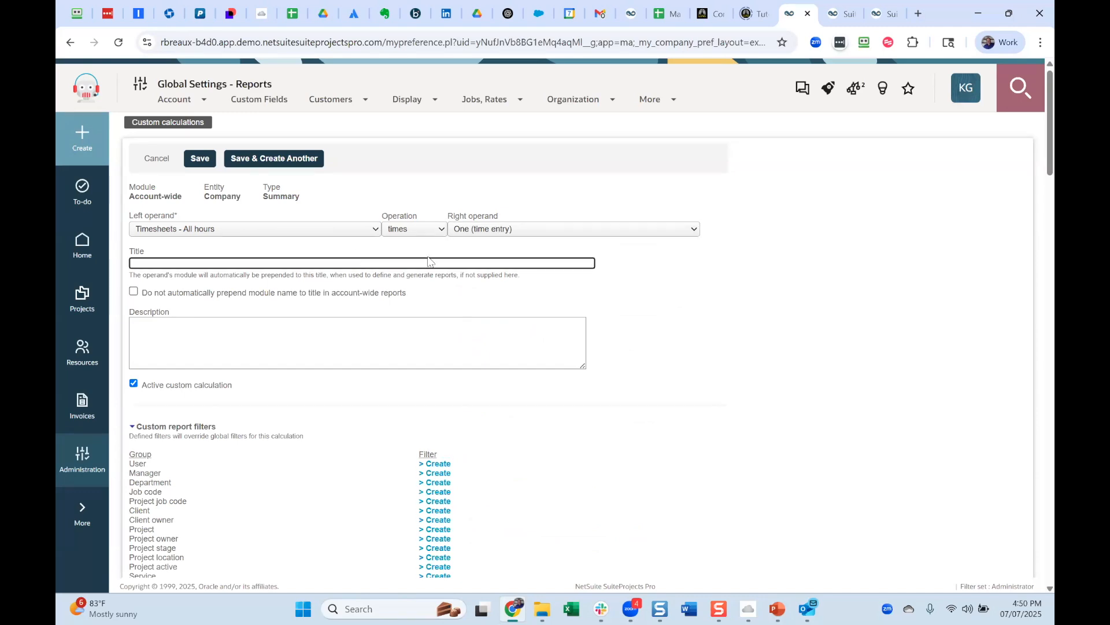
{"action": "type", "text": "Billable Hours"}
{"action": "left_click", "coordinate": [134, 292]}
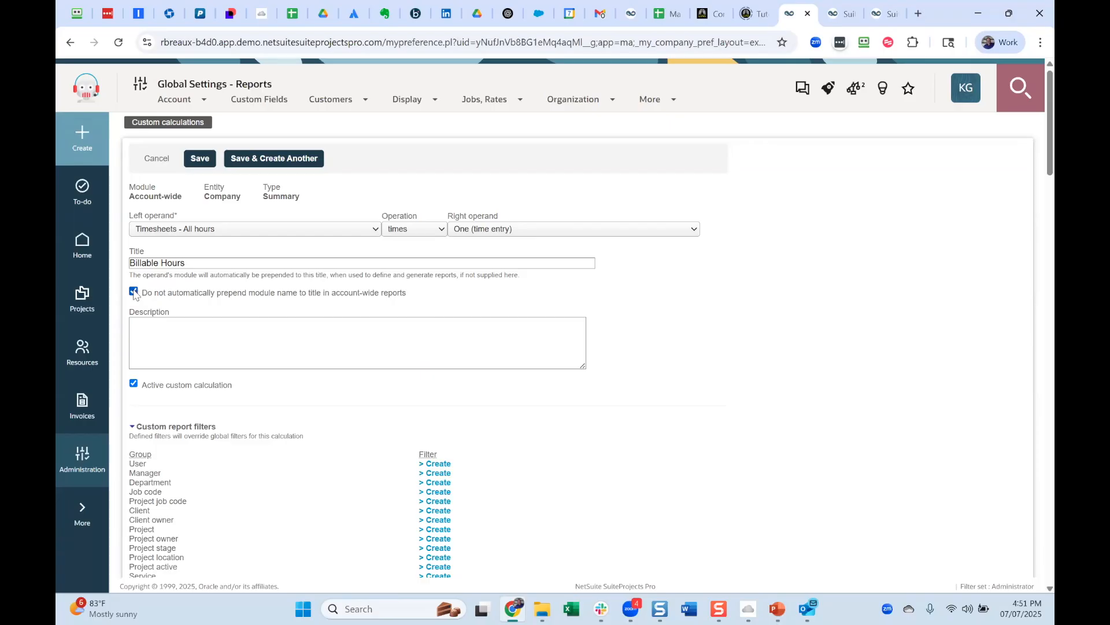
Create a Non-billable task filter for the calculation that includes only No.
{"action": "scroll", "coordinate": [397, 441], "scroll_direction": "down", "scroll_amount": 2}
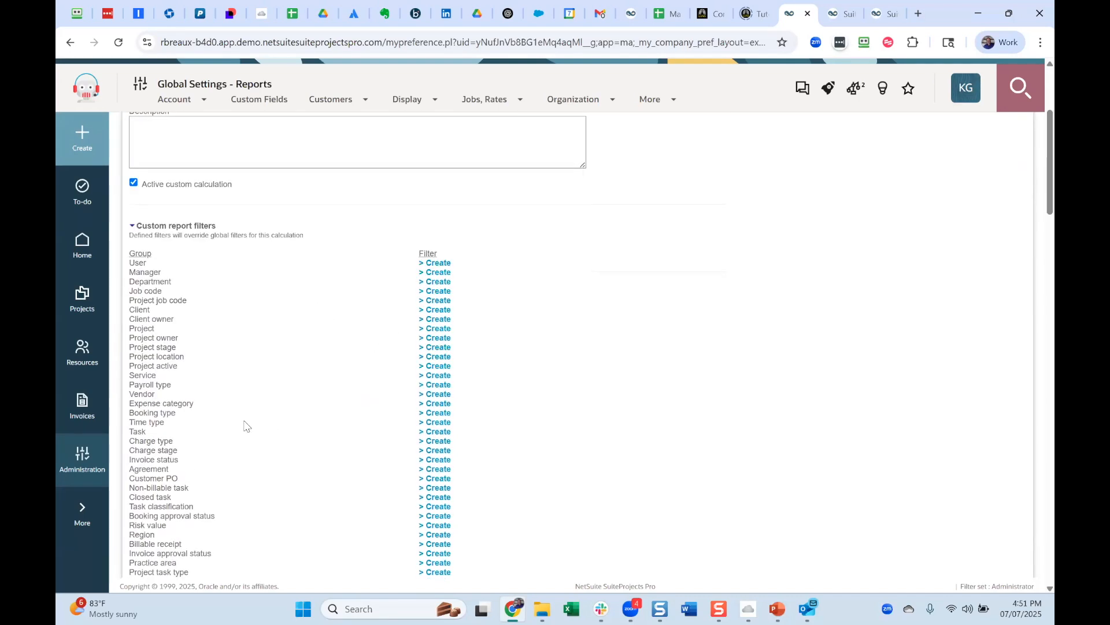
{"action": "left_click", "coordinate": [439, 433]}
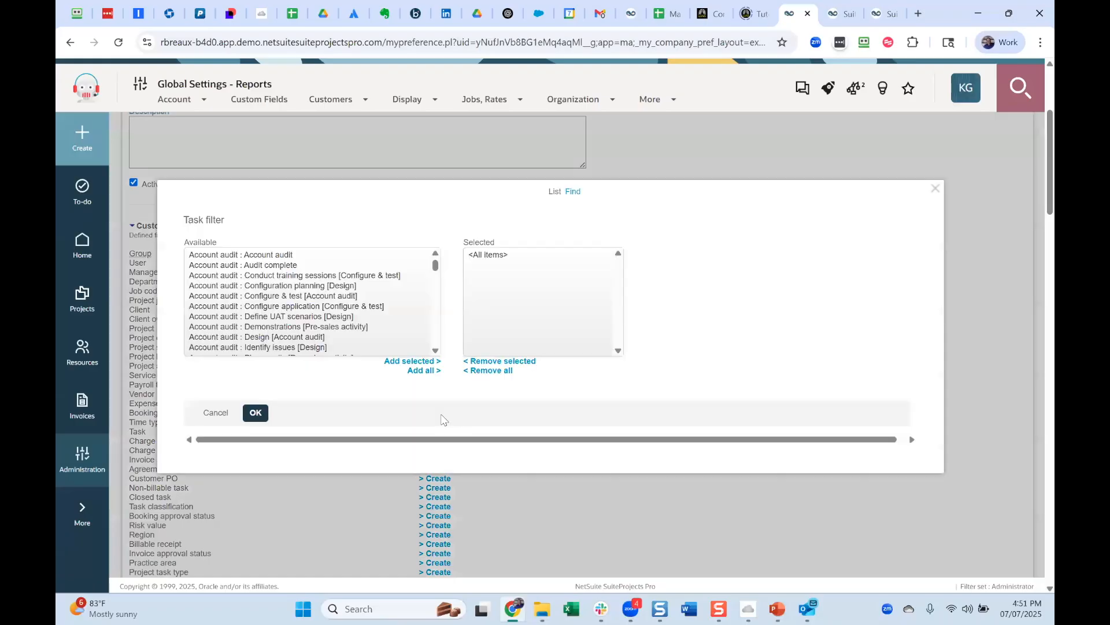
{"action": "left_click", "coordinate": [216, 412]}
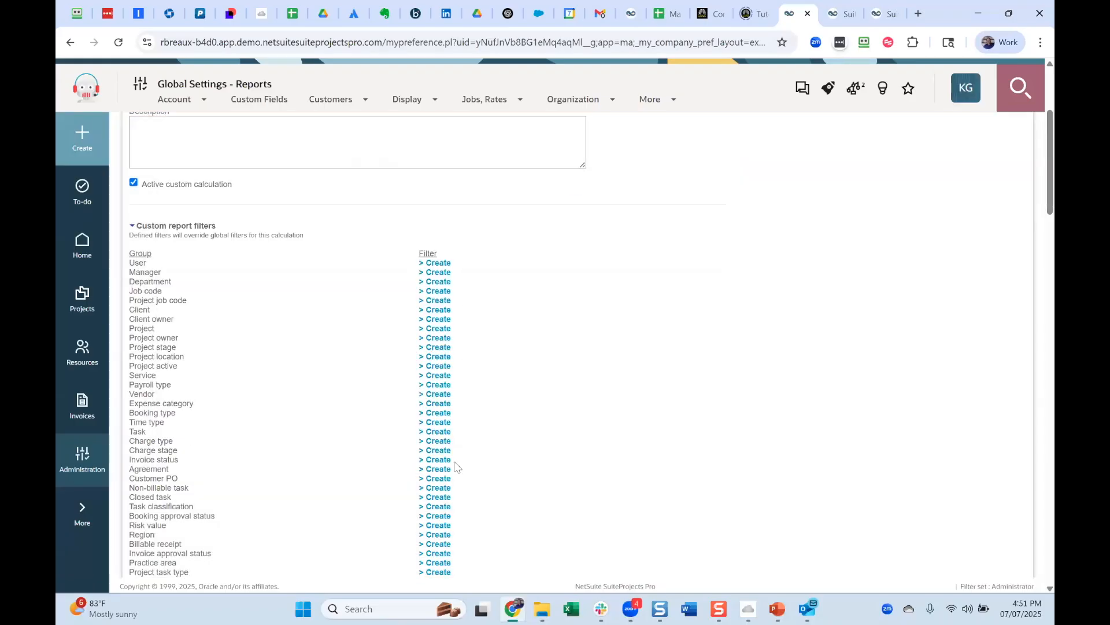
{"action": "left_click", "coordinate": [433, 489]}
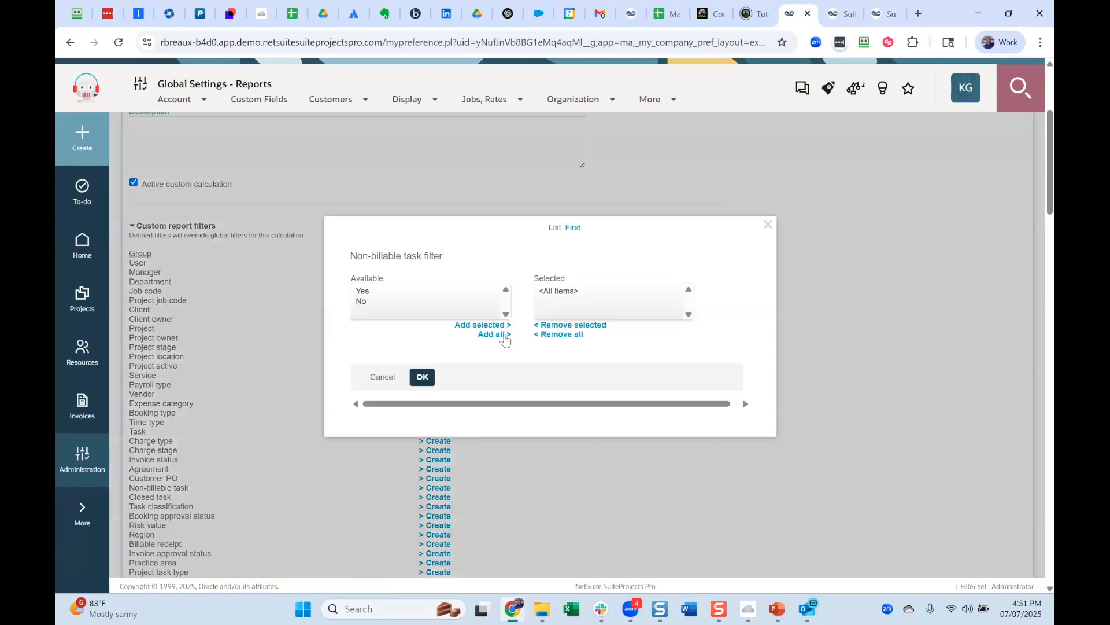
{"action": "left_click", "coordinate": [432, 295]}
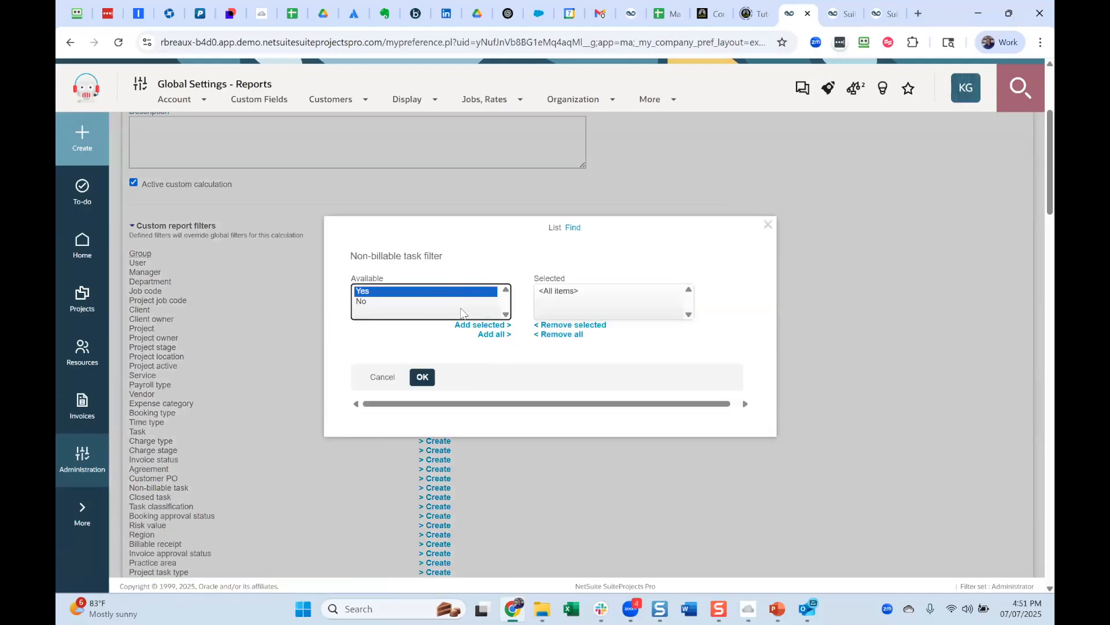
{"action": "left_click", "coordinate": [455, 303]}
{"action": "left_click", "coordinate": [482, 328]}
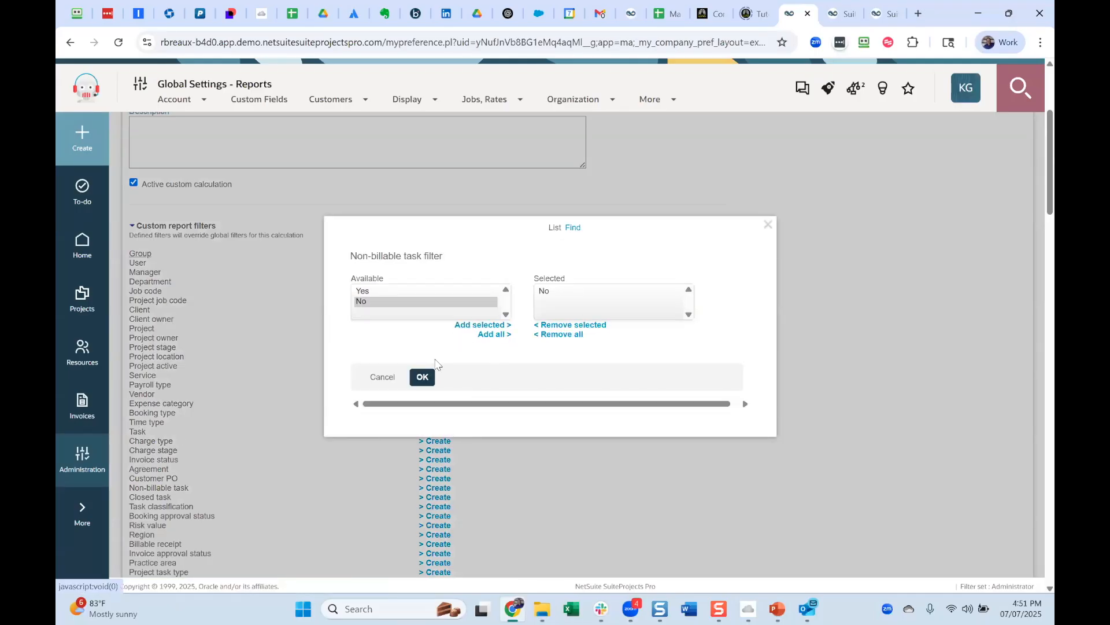
{"action": "left_click", "coordinate": [422, 377]}
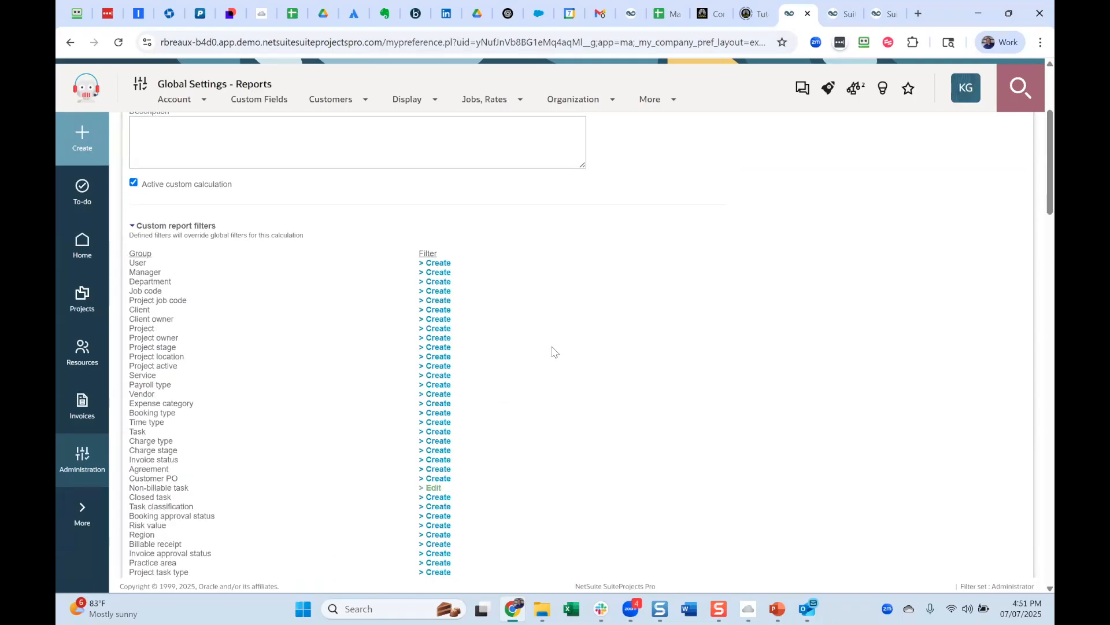
Look through the calculation's remaining custom report filters, custom field date filters and other date filters.
{"action": "scroll", "coordinate": [552, 351], "scroll_direction": "down", "scroll_amount": 6}
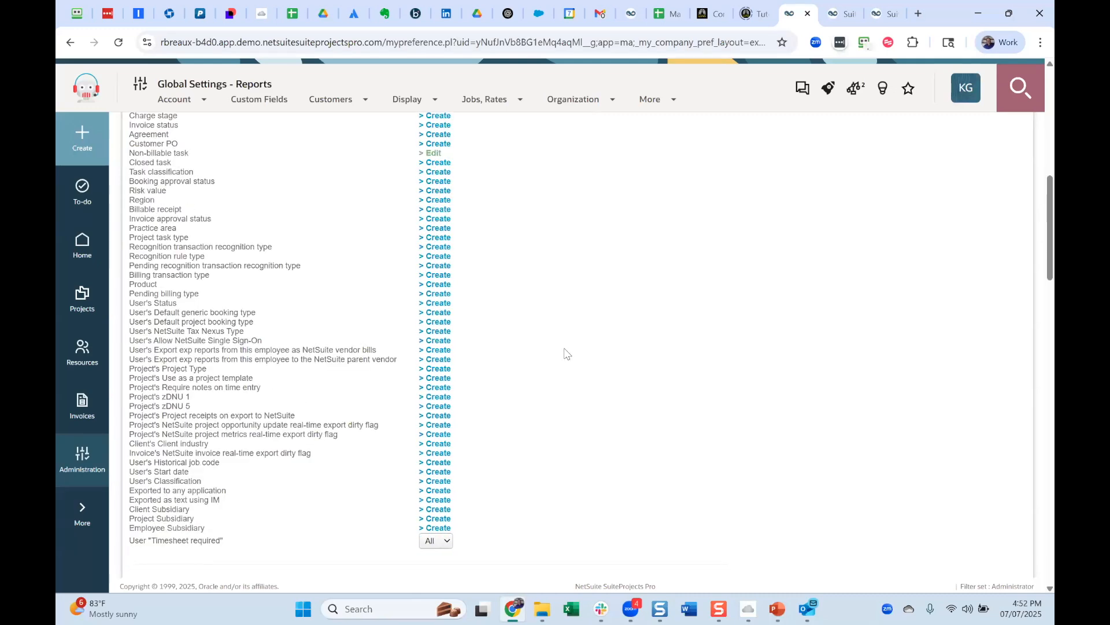
{"action": "scroll", "coordinate": [566, 353], "scroll_direction": "down", "scroll_amount": 1}
{"action": "scroll", "coordinate": [565, 353], "scroll_direction": "down", "scroll_amount": 5}
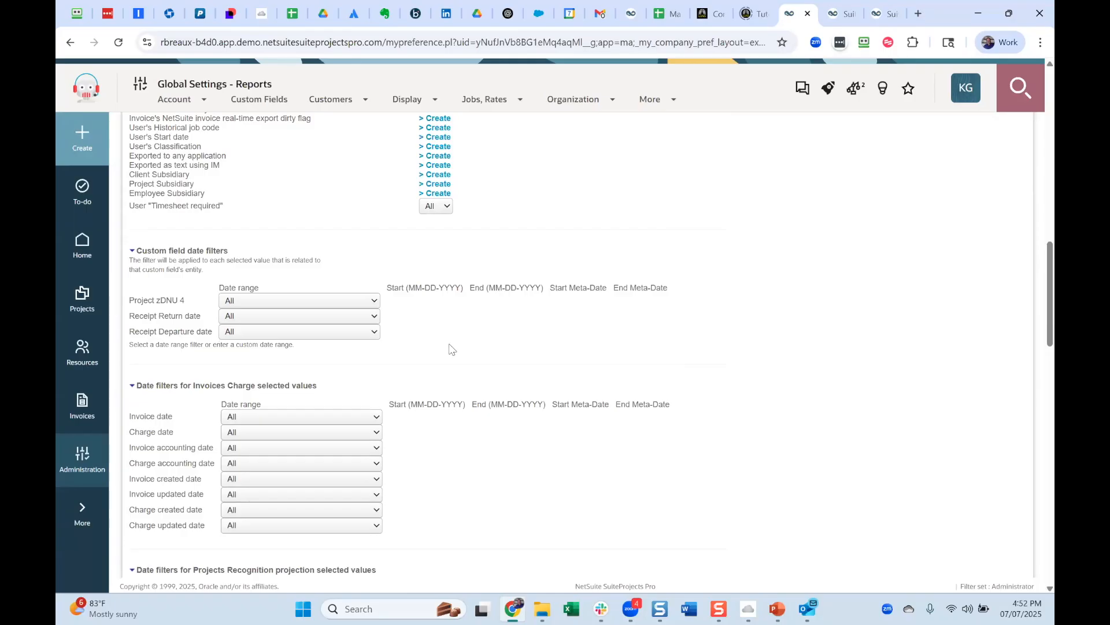
{"action": "scroll", "coordinate": [452, 349], "scroll_direction": "up", "scroll_amount": 1}
{"action": "scroll", "coordinate": [451, 349], "scroll_direction": "down", "scroll_amount": 1}
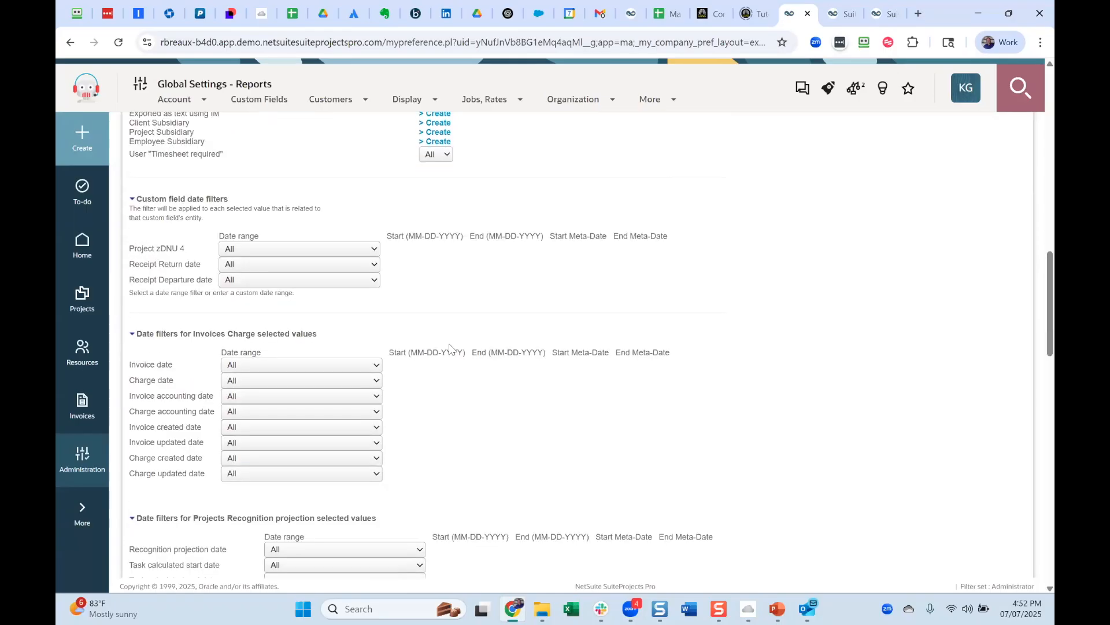
{"action": "scroll", "coordinate": [449, 342], "scroll_direction": "down", "scroll_amount": 1}
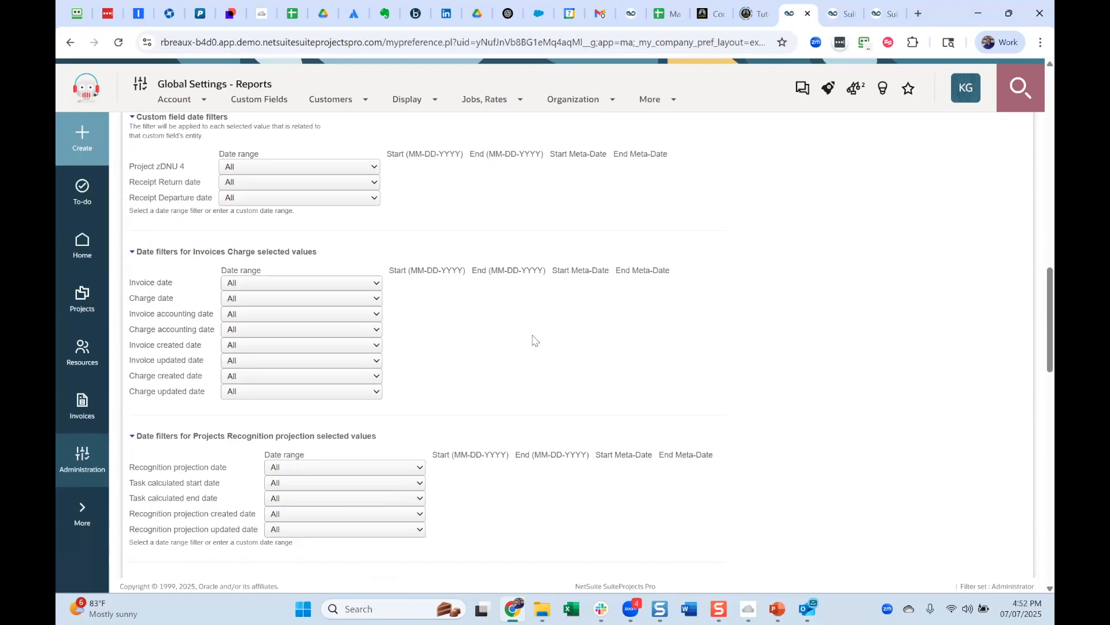
{"action": "scroll", "coordinate": [534, 348], "scroll_direction": "up", "scroll_amount": 4}
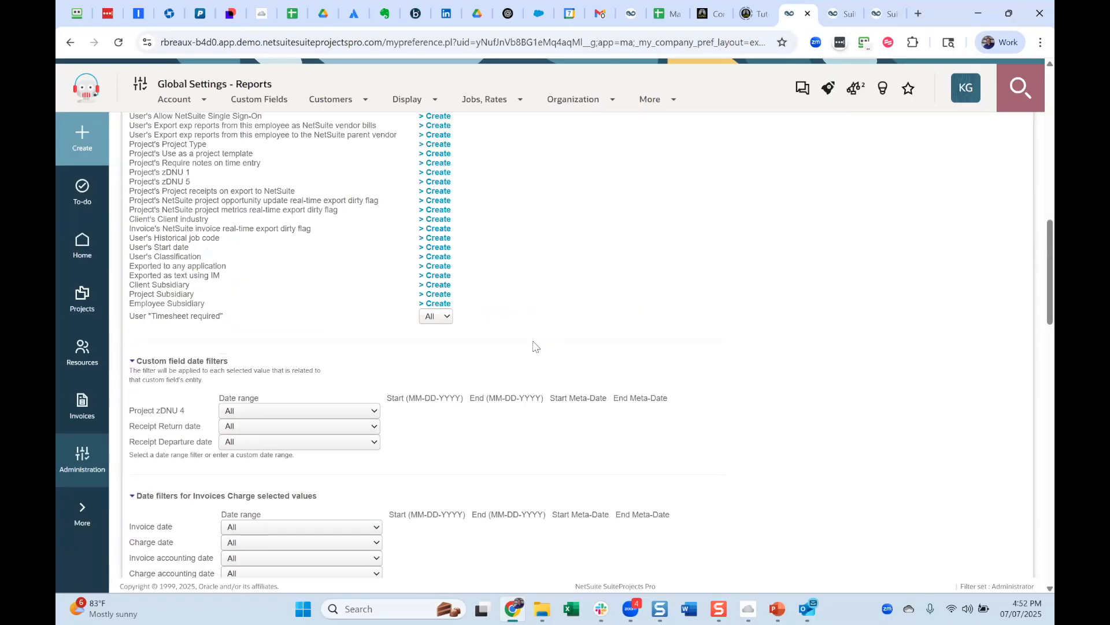
{"action": "scroll", "coordinate": [533, 345], "scroll_direction": "down", "scroll_amount": 1}
{"action": "scroll", "coordinate": [535, 346], "scroll_direction": "up", "scroll_amount": 6}
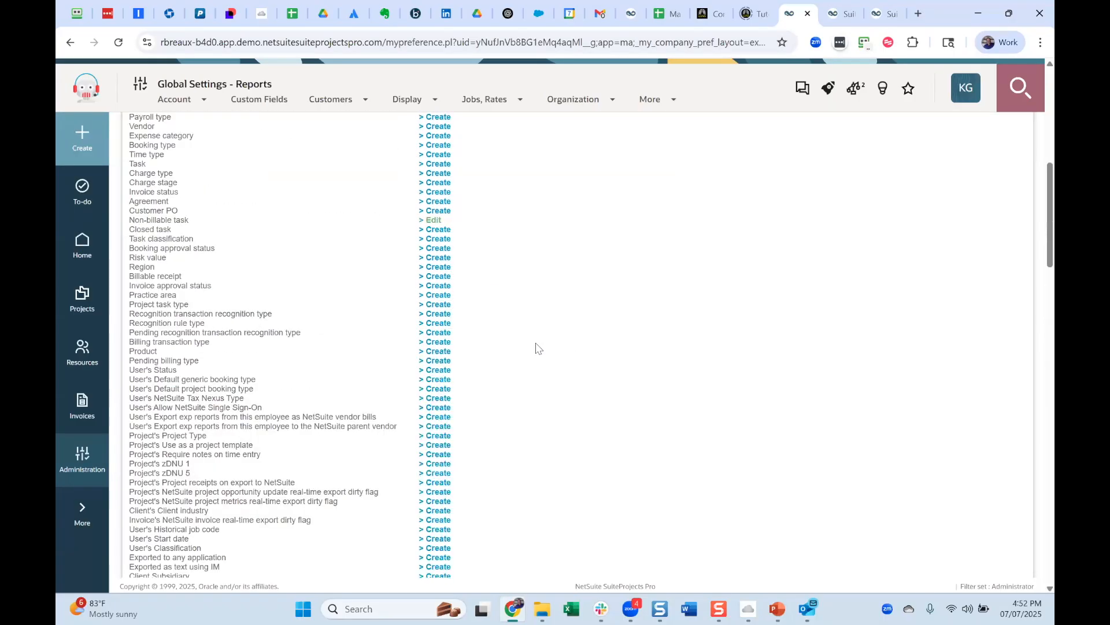
{"action": "scroll", "coordinate": [535, 347], "scroll_direction": "up", "scroll_amount": 5}
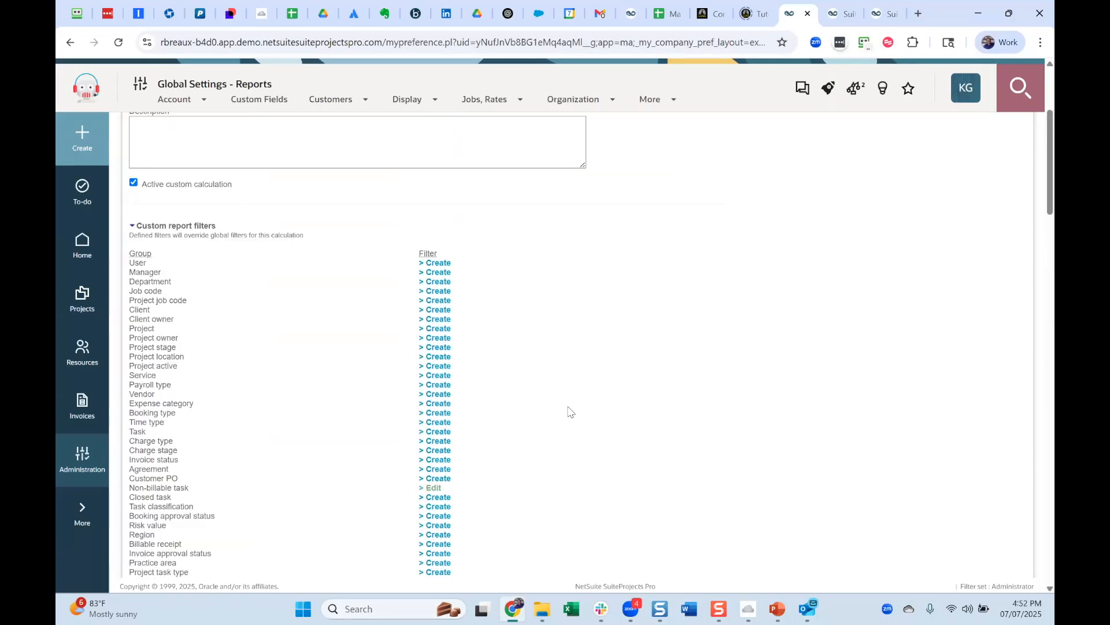
{"action": "scroll", "coordinate": [569, 411], "scroll_direction": "down", "scroll_amount": 10}
{"action": "scroll", "coordinate": [564, 413], "scroll_direction": "up", "scroll_amount": 12}
{"action": "scroll", "coordinate": [554, 418], "scroll_direction": "up", "scroll_amount": 2}
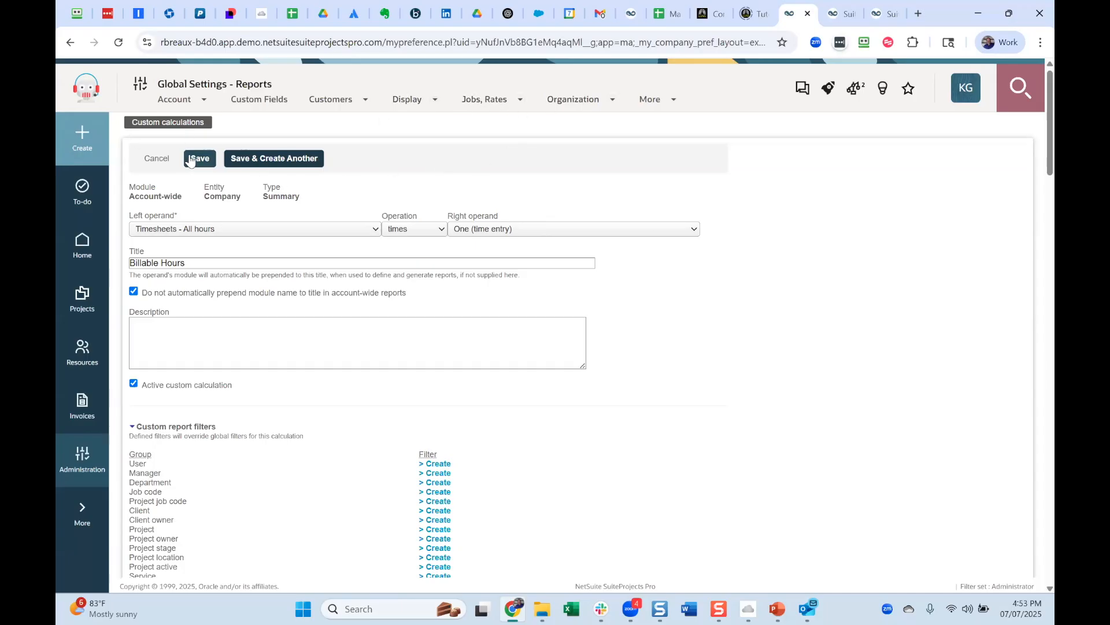
Discard the new Billable Hours calculation without saving and open the list of custom detail fields.
{"action": "left_click", "coordinate": [156, 159]}
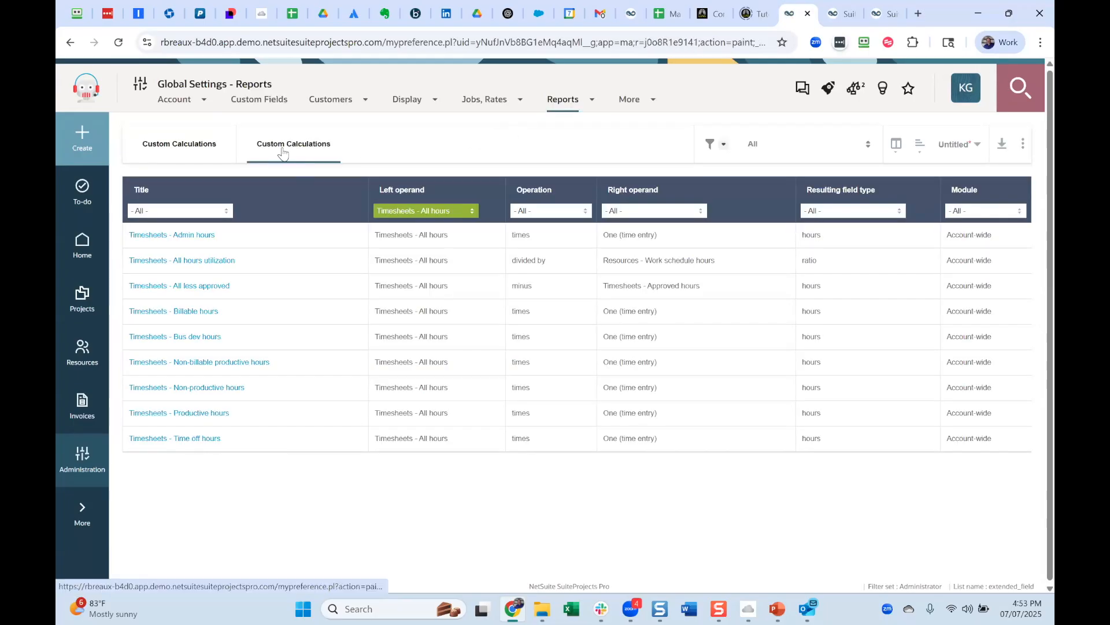
{"action": "left_click", "coordinate": [591, 104]}
{"action": "mouse_move", "coordinate": [550, 163]}
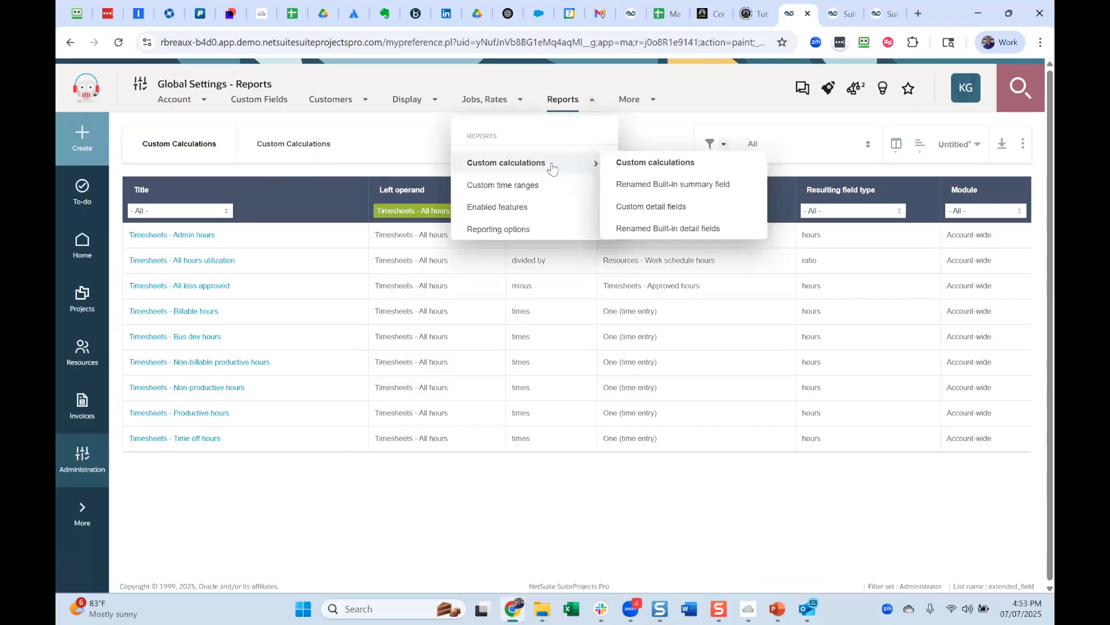
{"action": "left_click", "coordinate": [662, 210]}
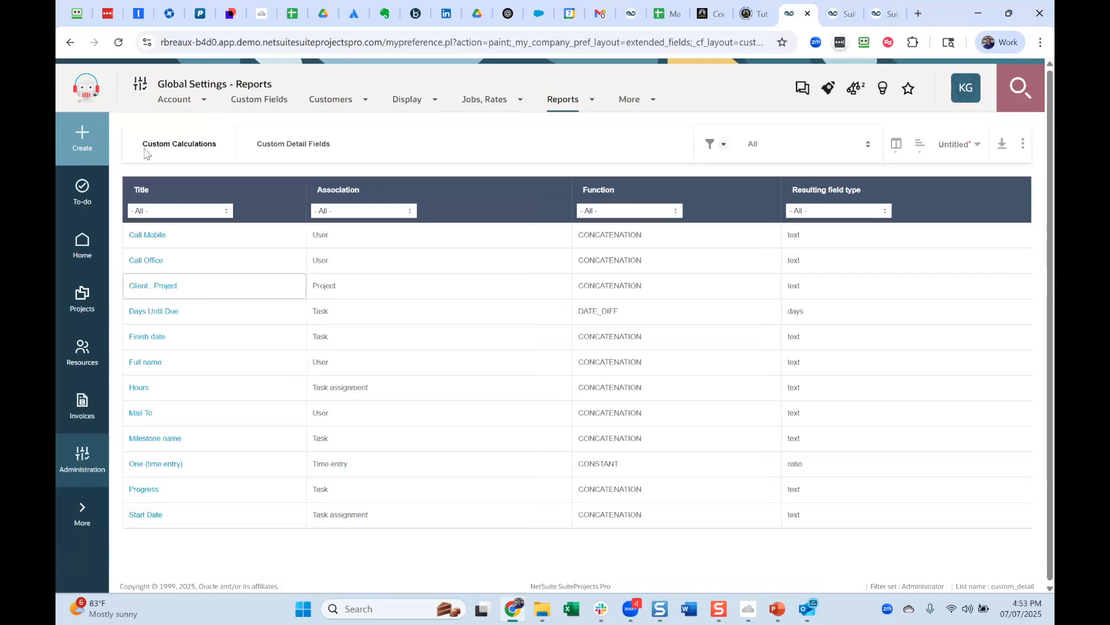
Create a time entry custom detail field with the CONSTANT function, titled Constant Time 1.5.
{"action": "left_click", "coordinate": [82, 144]}
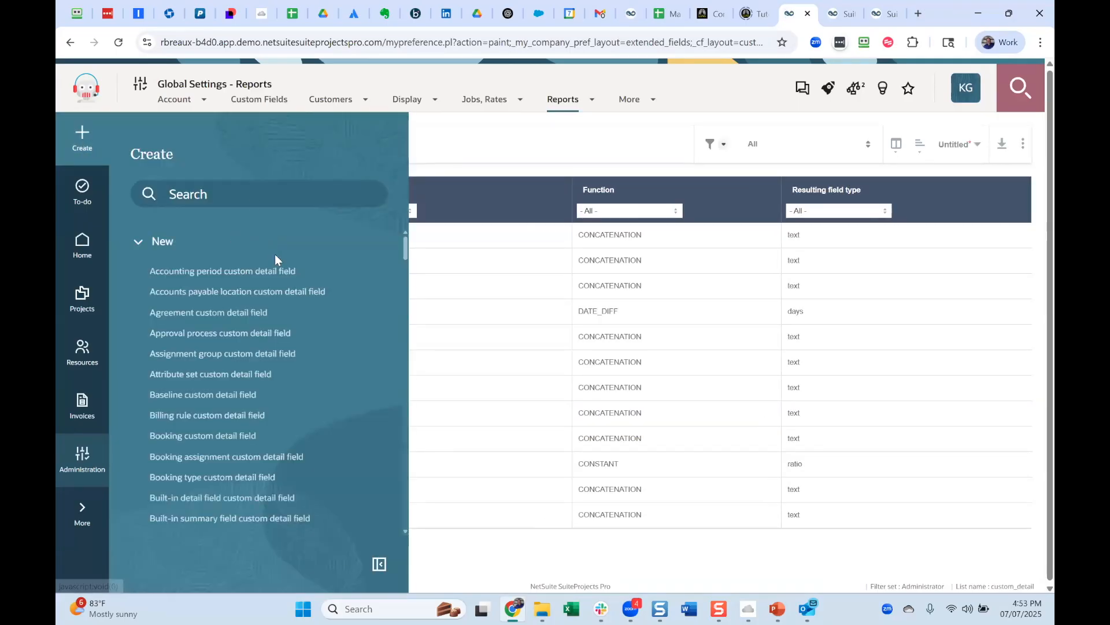
{"action": "type", "text": "time"}
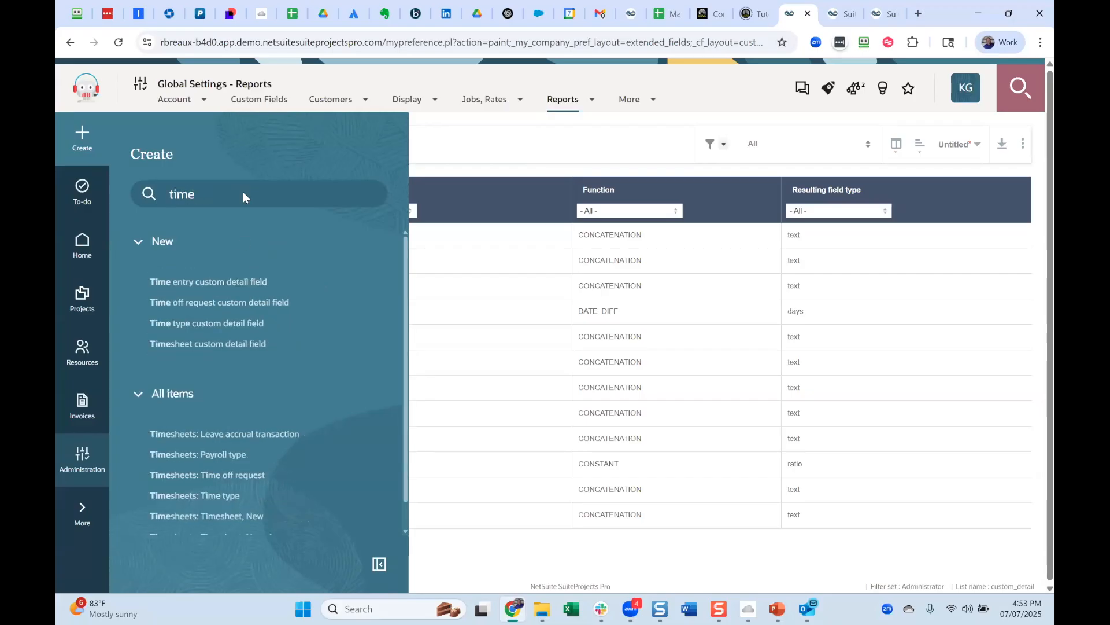
{"action": "left_click", "coordinate": [239, 281]}
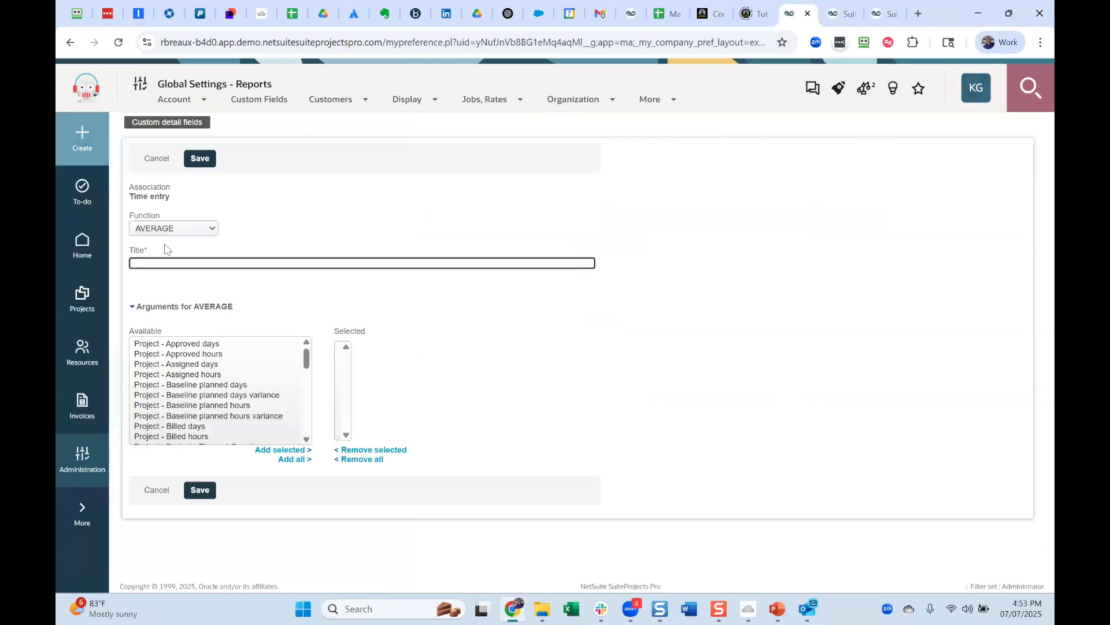
{"action": "left_click", "coordinate": [173, 228]}
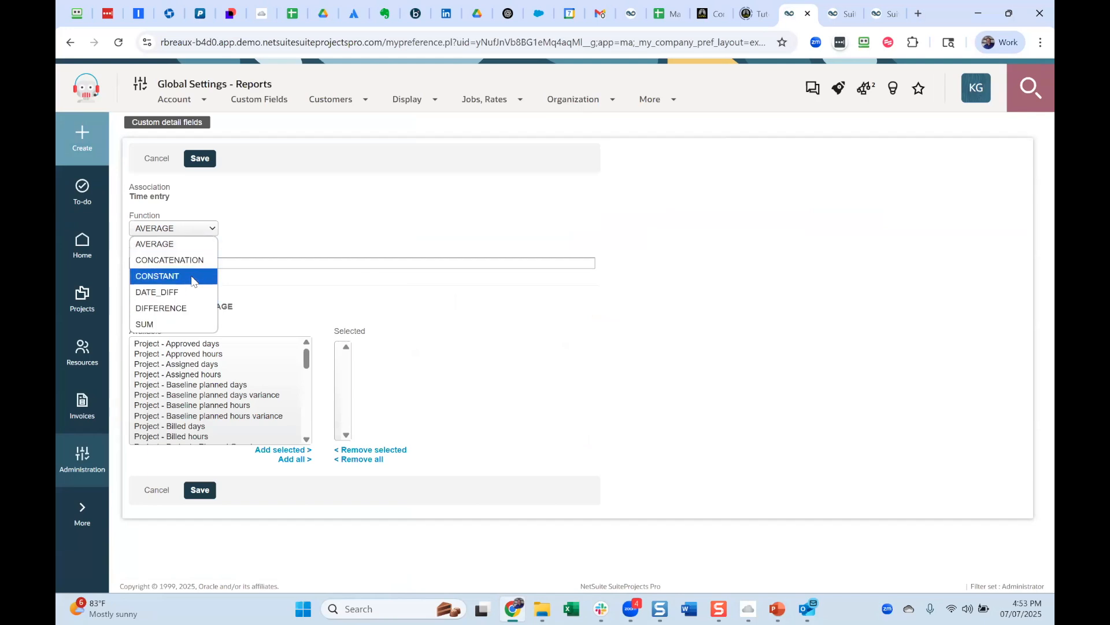
{"action": "left_click", "coordinate": [192, 276]}
{"action": "left_click", "coordinate": [197, 263]}
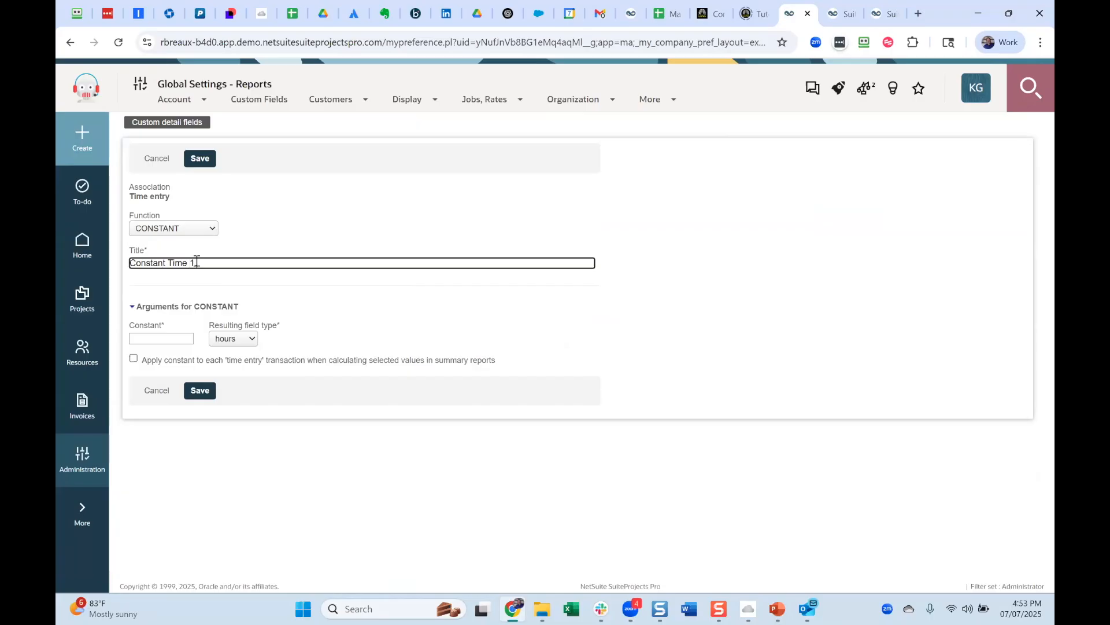
Set the detail field's constant to 1.5 with ratio as the resulting field type and save the field.
{"action": "left_click", "coordinate": [179, 334]}
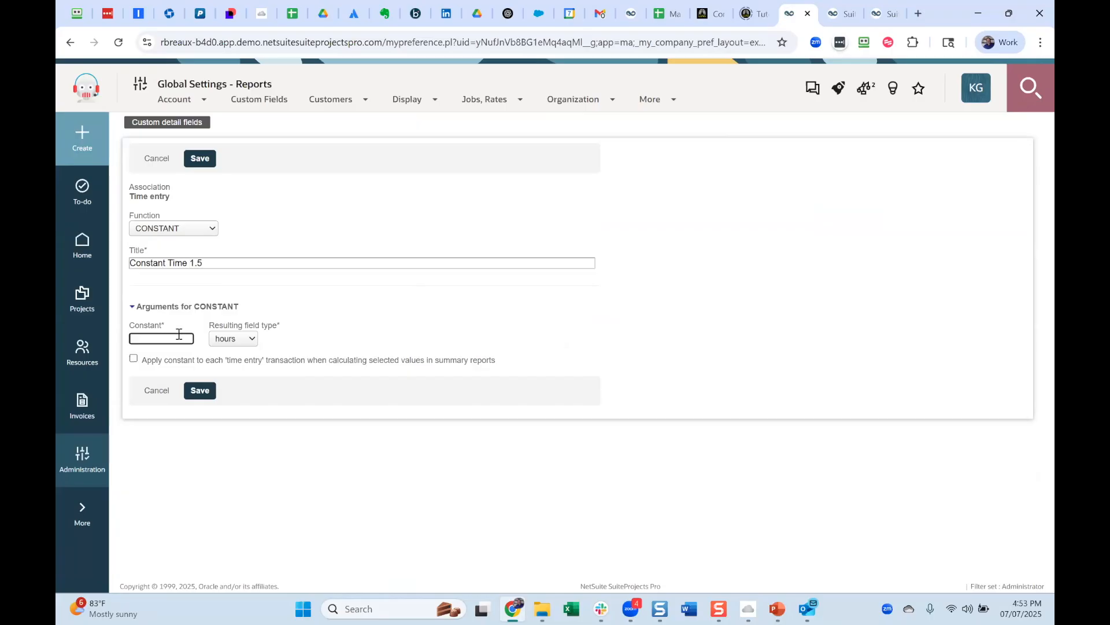
{"action": "type", "text": "1.5"}
{"action": "left_click", "coordinate": [252, 340]}
{"action": "left_click", "coordinate": [246, 403]}
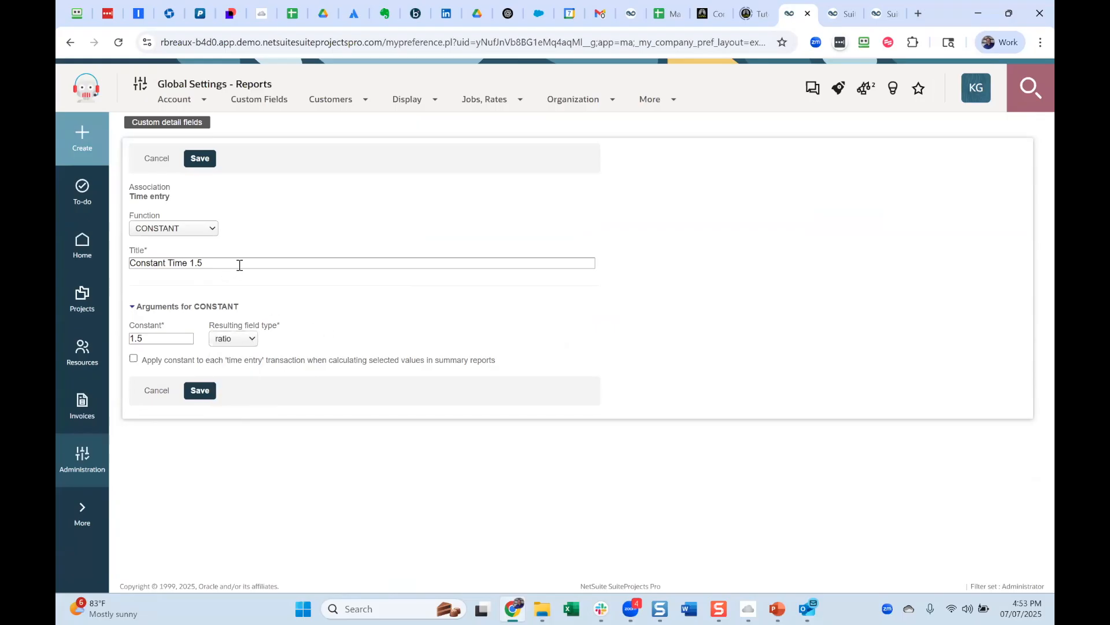
{"action": "left_click", "coordinate": [161, 338]}
{"action": "left_click", "coordinate": [144, 360]}
{"action": "left_click", "coordinate": [201, 391]}
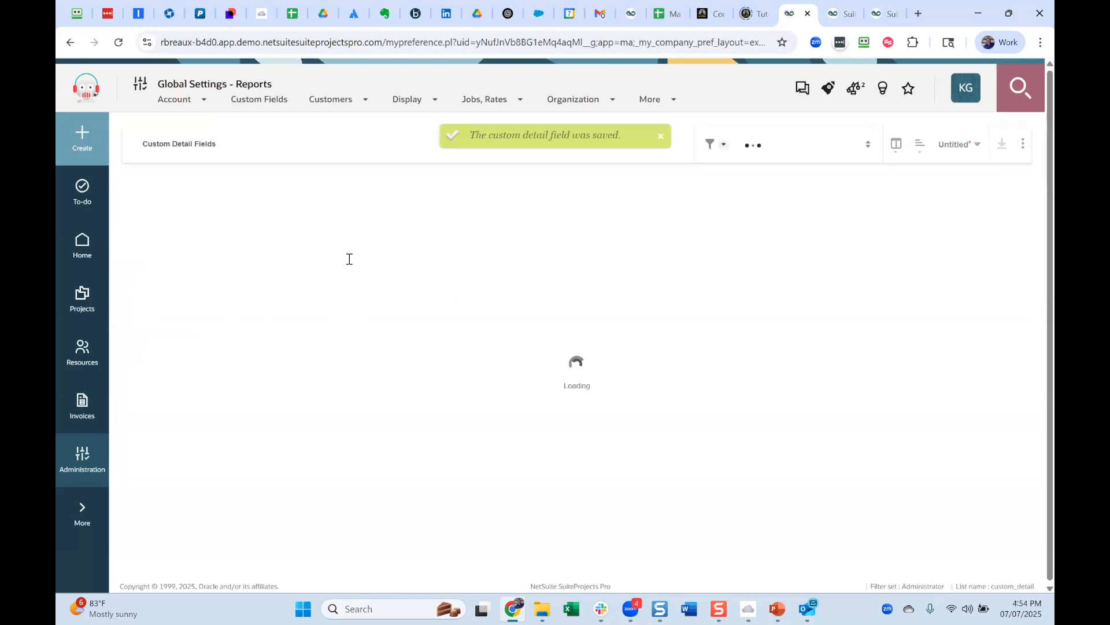
{"action": "left_click", "coordinate": [82, 141]}
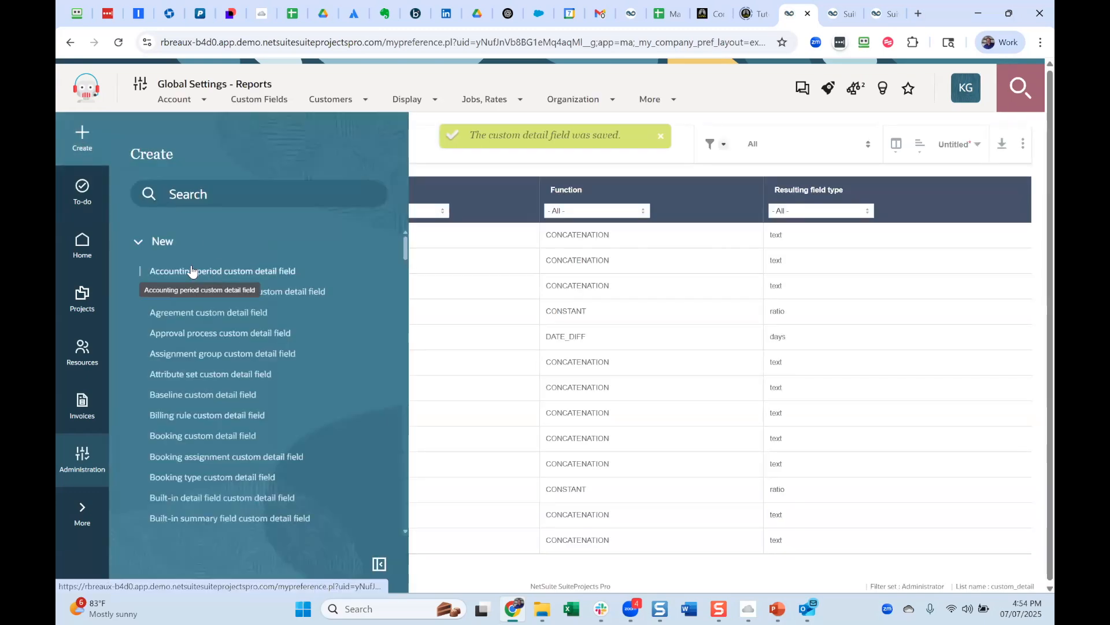
{"action": "left_click", "coordinate": [454, 158]}
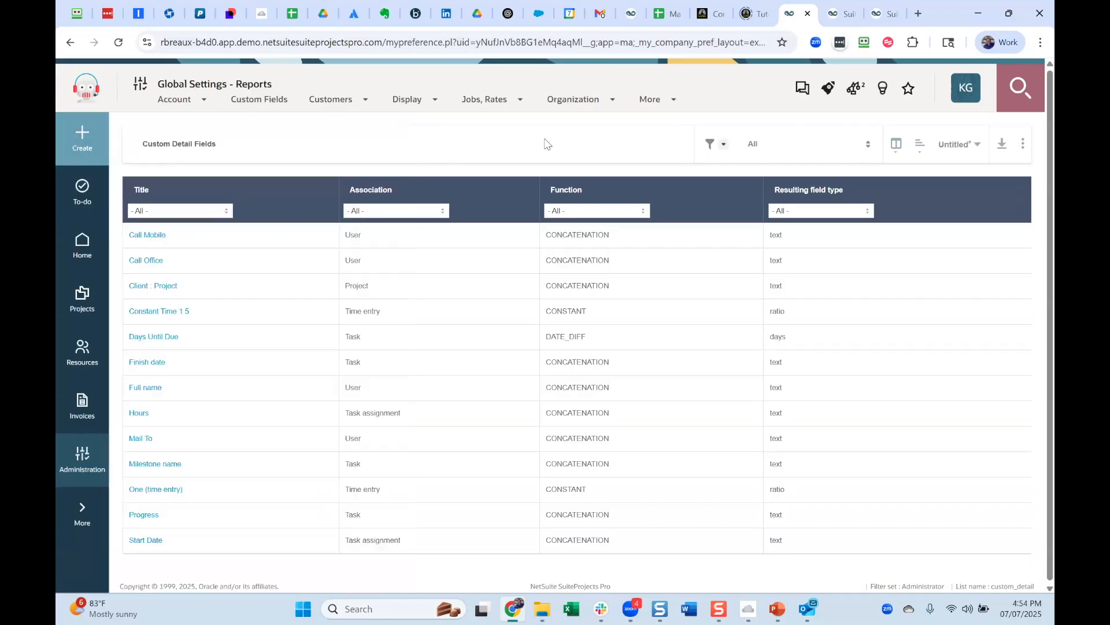
{"action": "left_click", "coordinate": [650, 99]}
{"action": "mouse_move", "coordinate": [686, 167]}
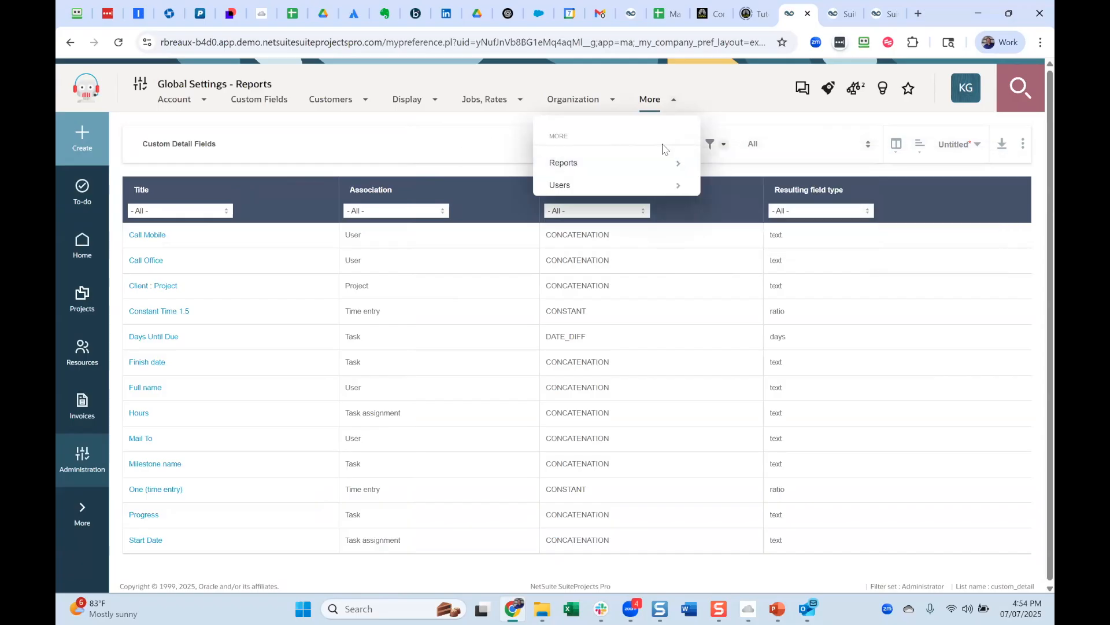
{"action": "mouse_move", "coordinate": [724, 162]}
{"action": "mouse_move", "coordinate": [636, 162]}
{"action": "mouse_move", "coordinate": [758, 163]}
{"action": "left_click", "coordinate": [279, 145]}
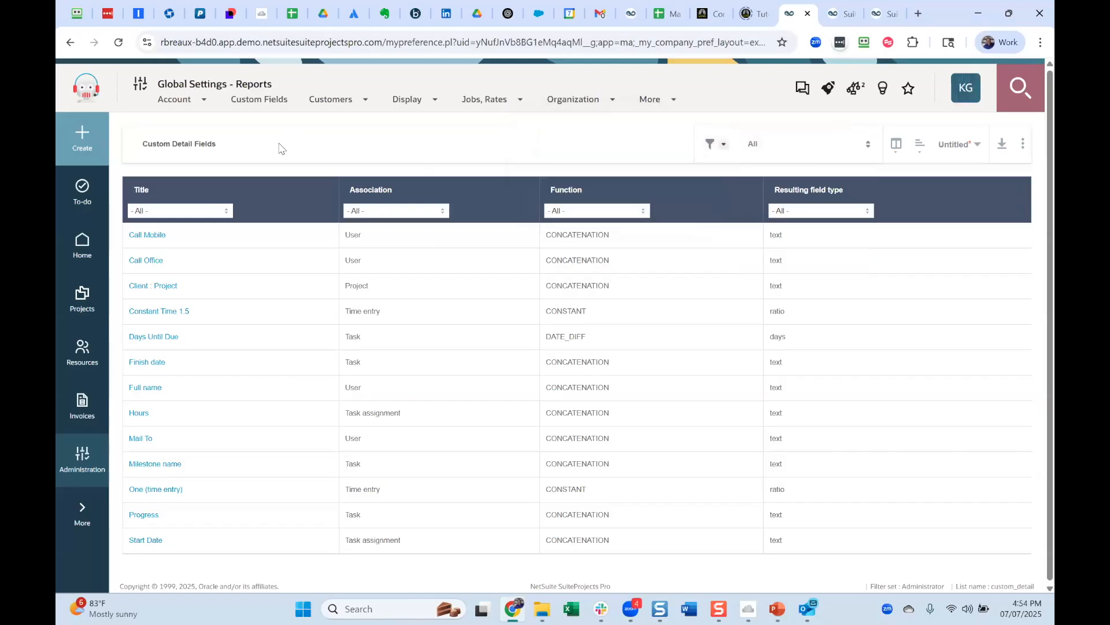
{"action": "left_click", "coordinate": [612, 100]}
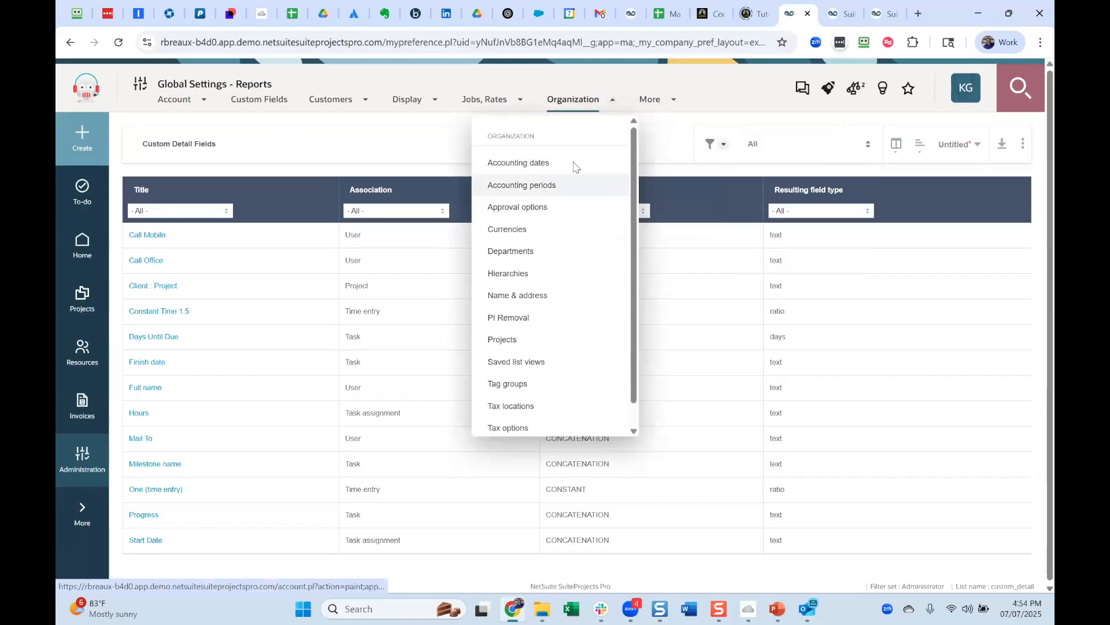
{"action": "left_click", "coordinate": [711, 144]}
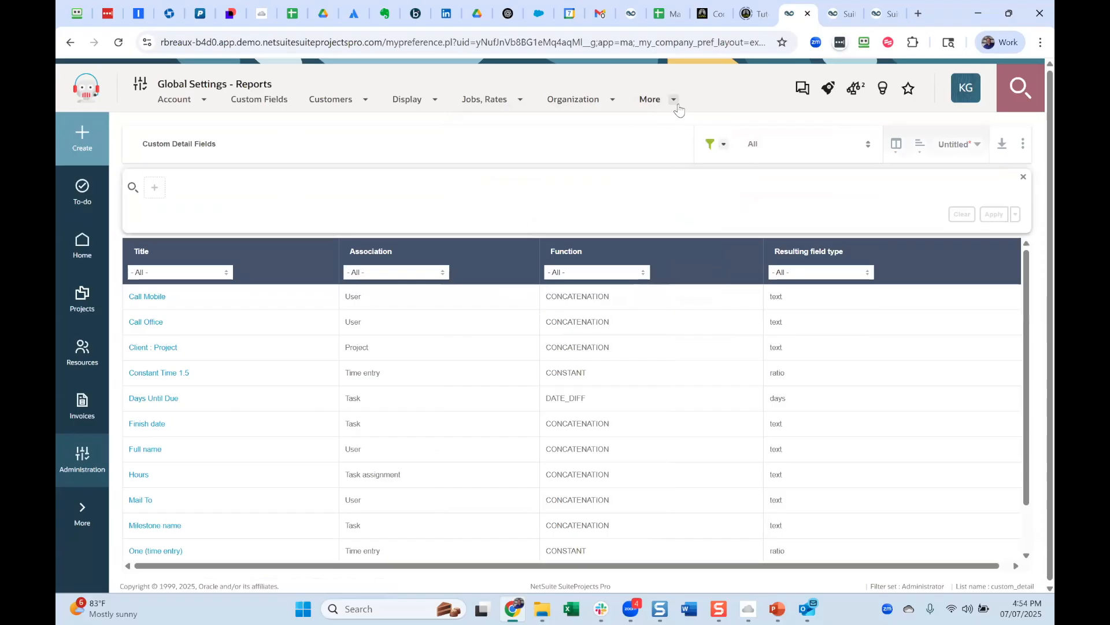
{"action": "left_click", "coordinate": [674, 100]}
{"action": "mouse_move", "coordinate": [670, 162]}
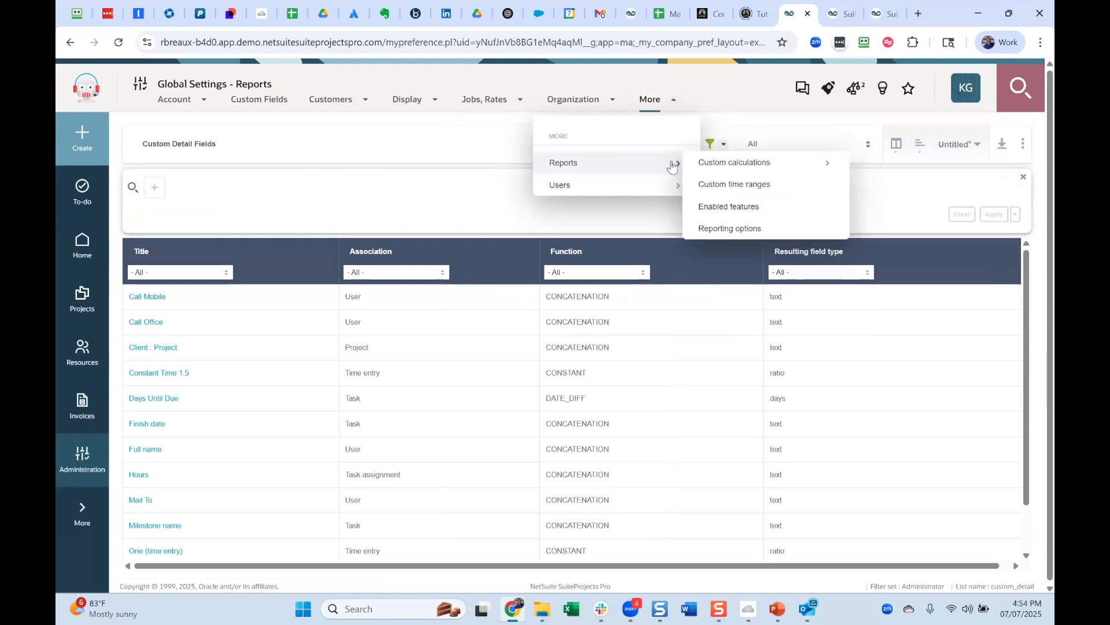
{"action": "double_click", "coordinate": [561, 164]}
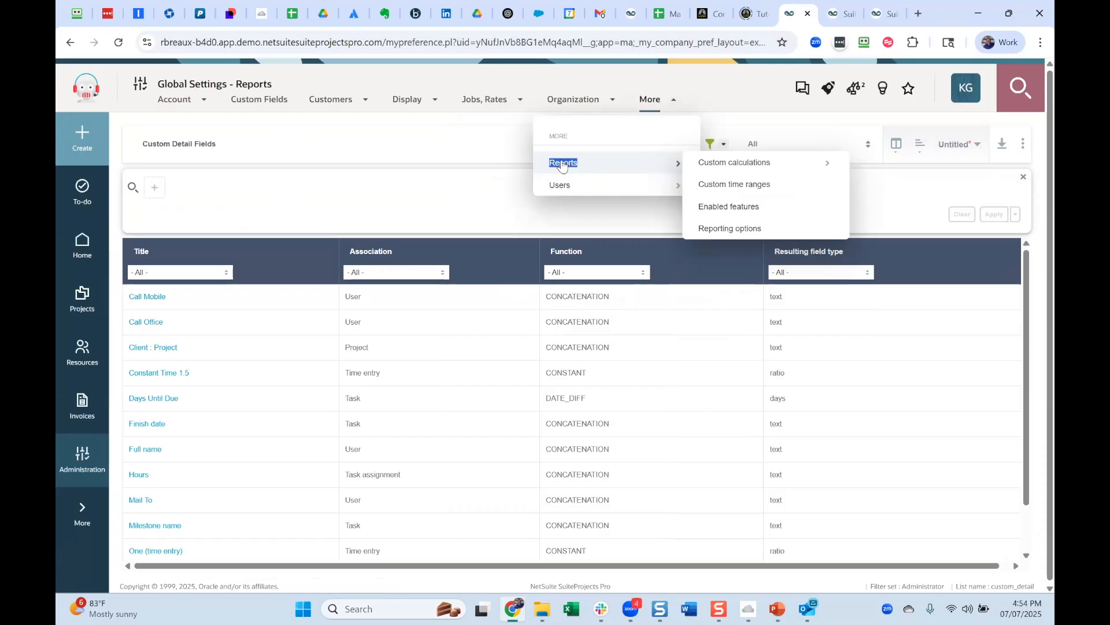
Go back to the report settings and open the list of custom calculations.
{"action": "left_click", "coordinate": [70, 44]}
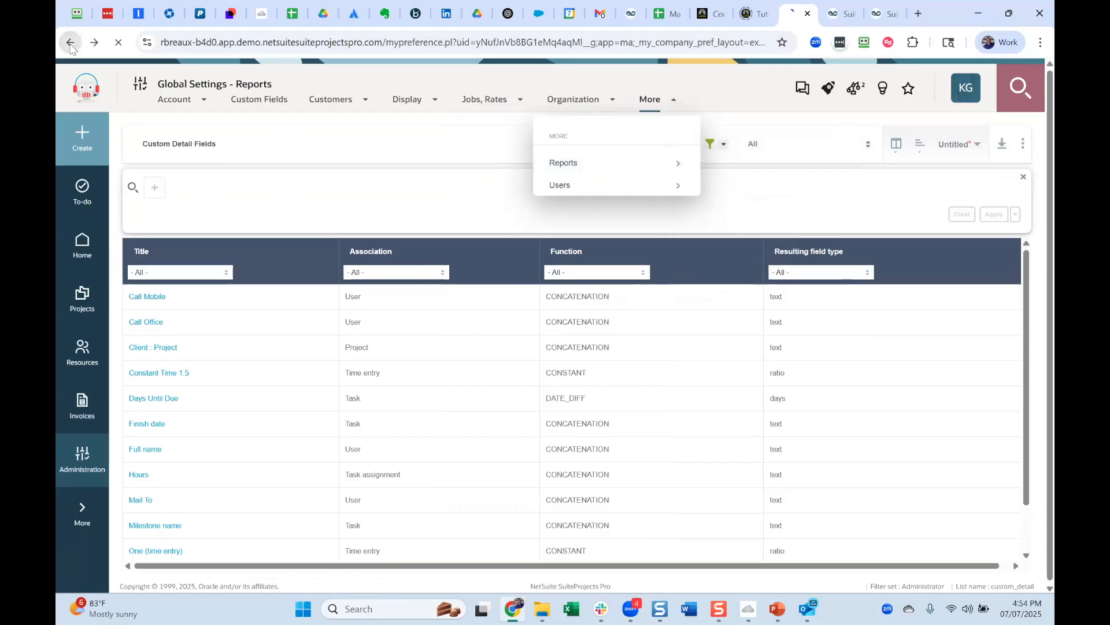
{"action": "left_click", "coordinate": [70, 44]}
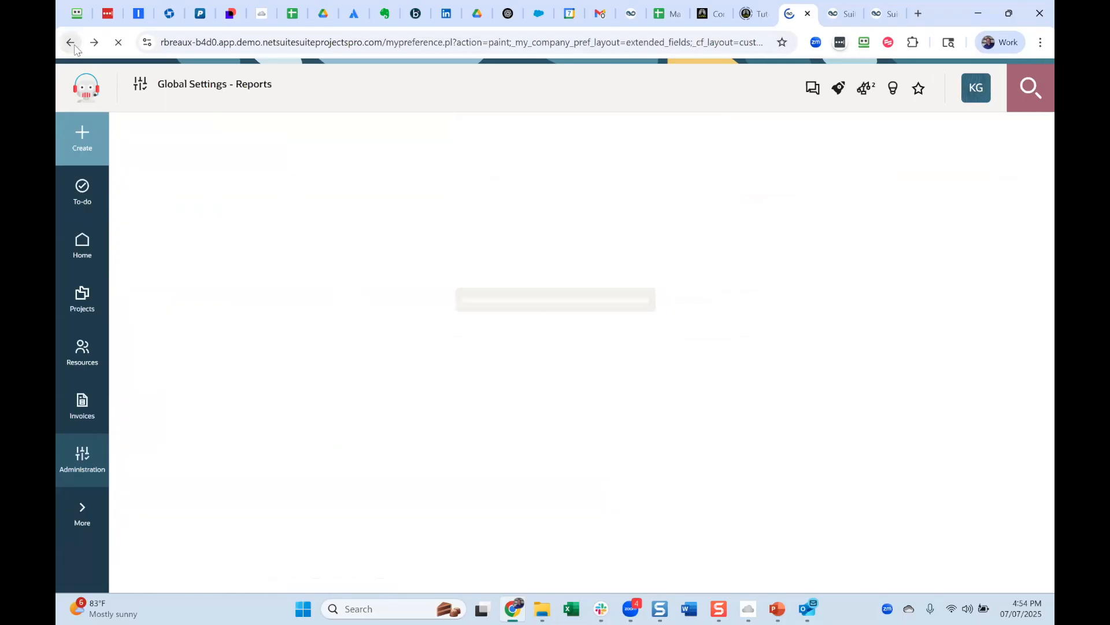
{"action": "left_click", "coordinate": [74, 46]}
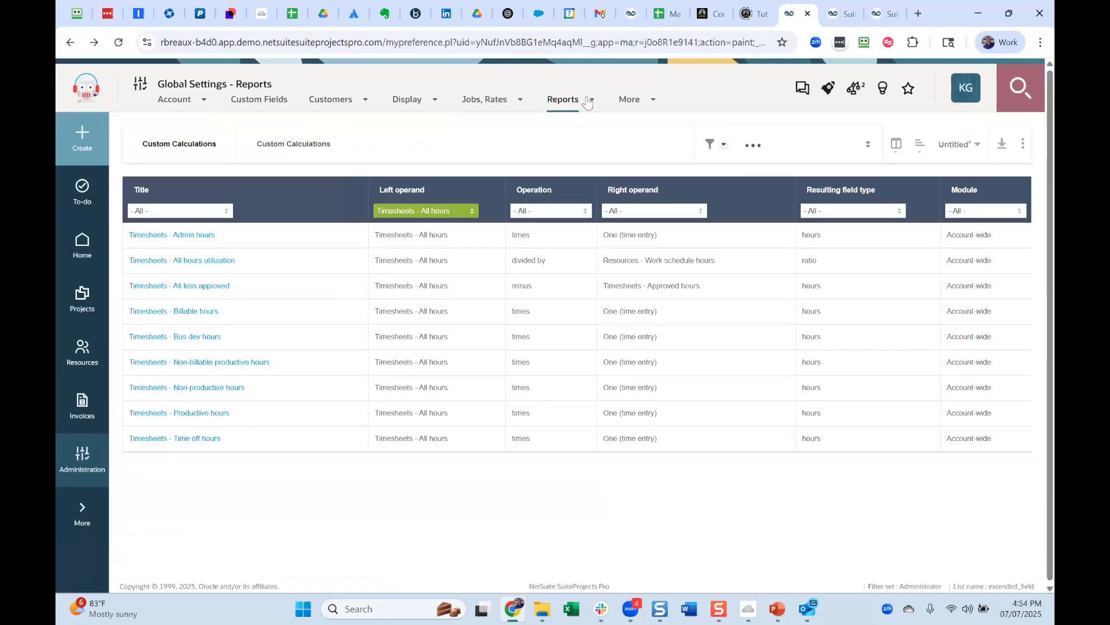
{"action": "left_click", "coordinate": [591, 100]}
{"action": "mouse_move", "coordinate": [602, 167]}
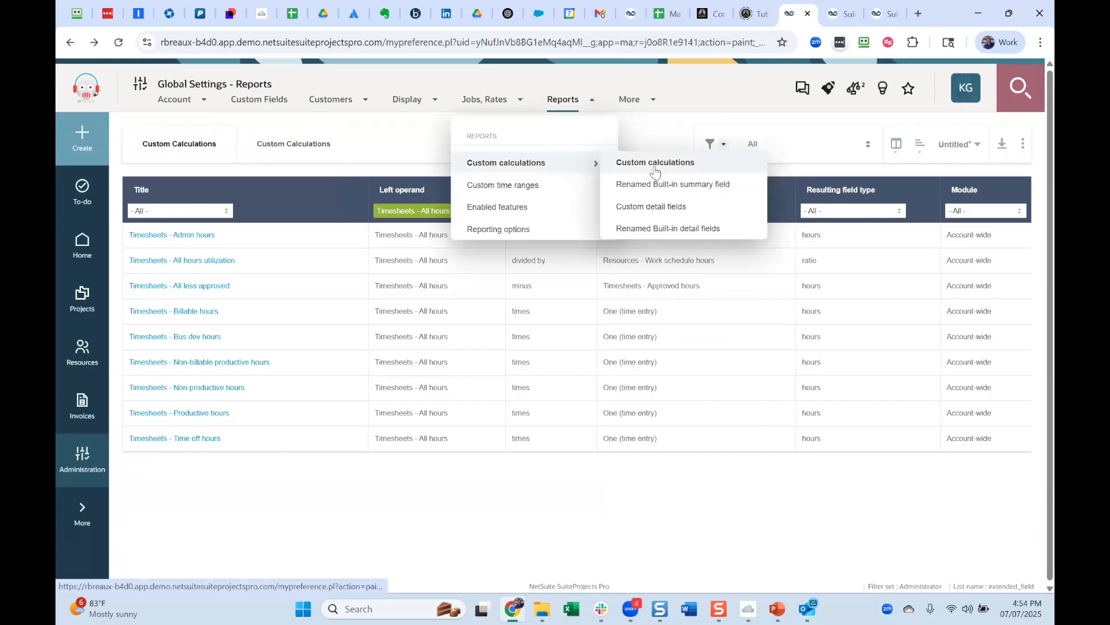
{"action": "left_click", "coordinate": [675, 164]}
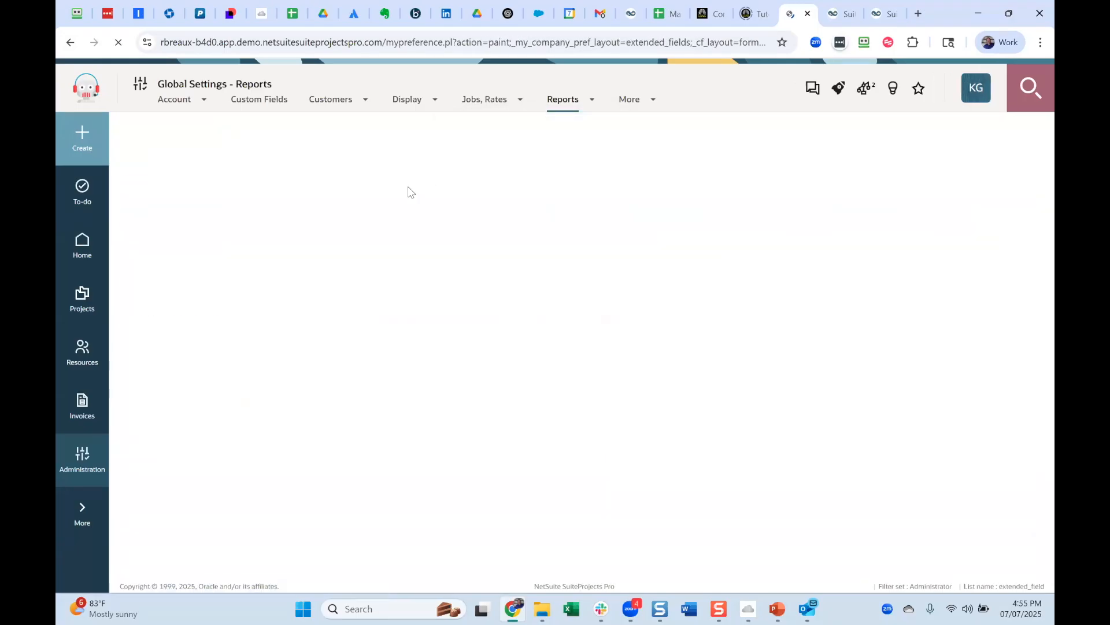
Start a new account-wide company summary calculation with Timesheets - All actual cost as the left operand.
{"action": "left_click", "coordinate": [92, 141]}
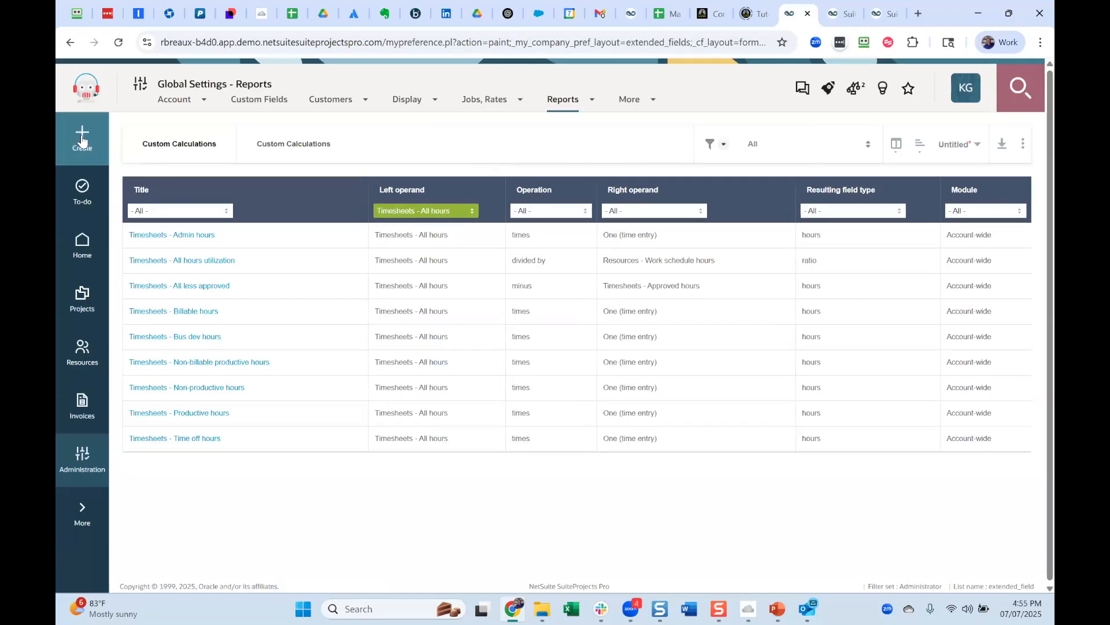
{"action": "left_click", "coordinate": [247, 271]}
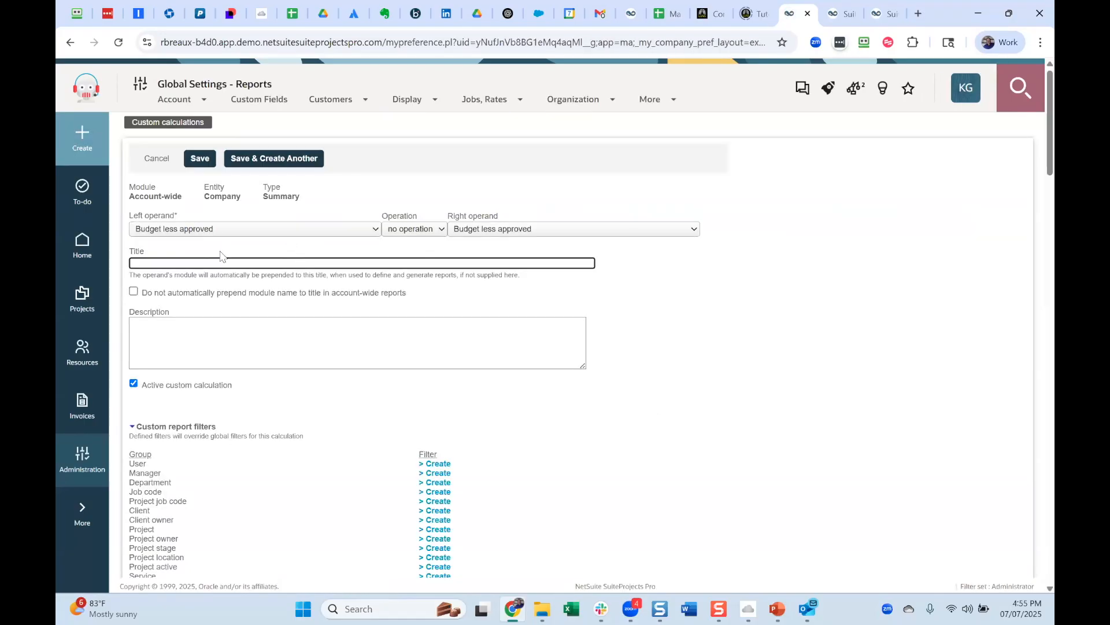
{"action": "left_click", "coordinate": [269, 229]}
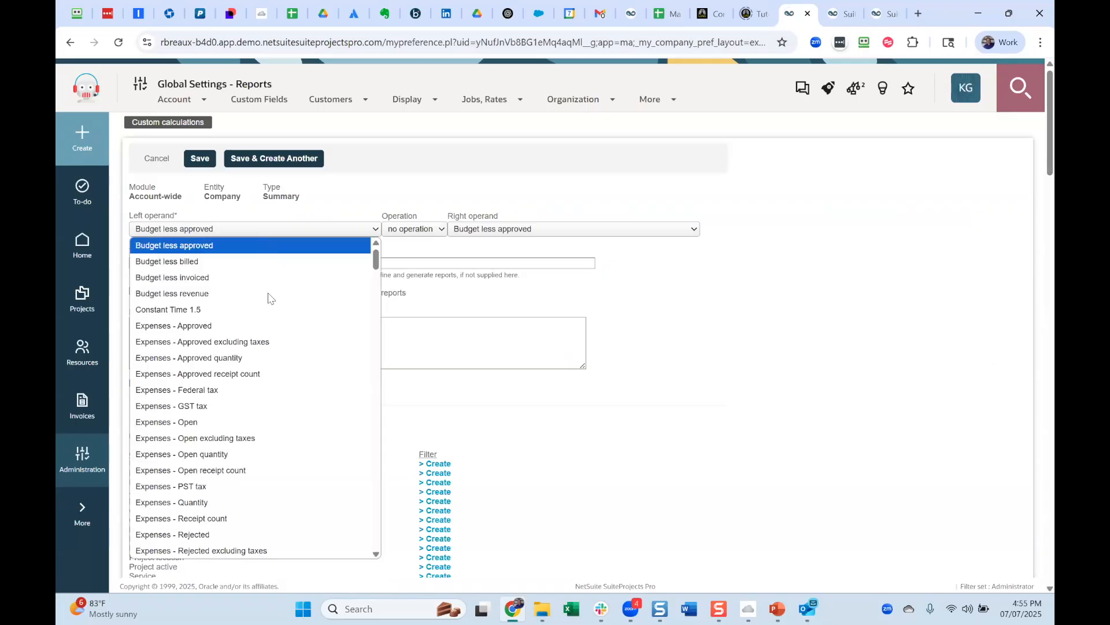
{"action": "key", "text": "t"}
{"action": "scroll", "coordinate": [270, 303], "scroll_direction": "down", "scroll_amount": 4}
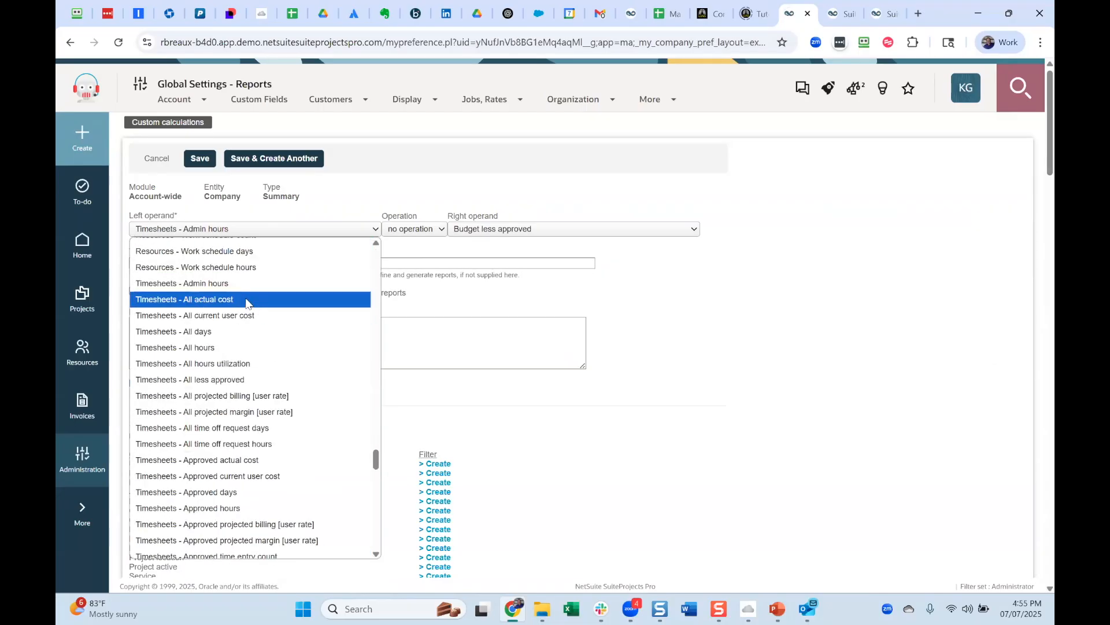
{"action": "left_click", "coordinate": [246, 300]}
Set the calculation's operation to times with Constant Time 1.5 as the right operand.
{"action": "left_click", "coordinate": [429, 230]}
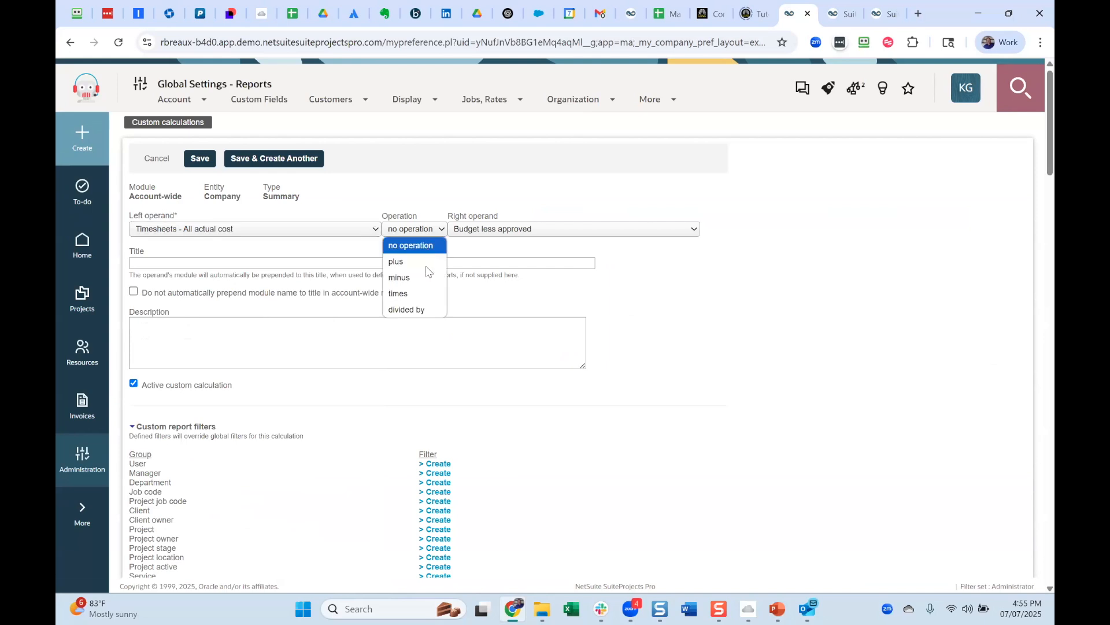
{"action": "left_click", "coordinate": [424, 294]}
{"action": "left_click", "coordinate": [524, 230]}
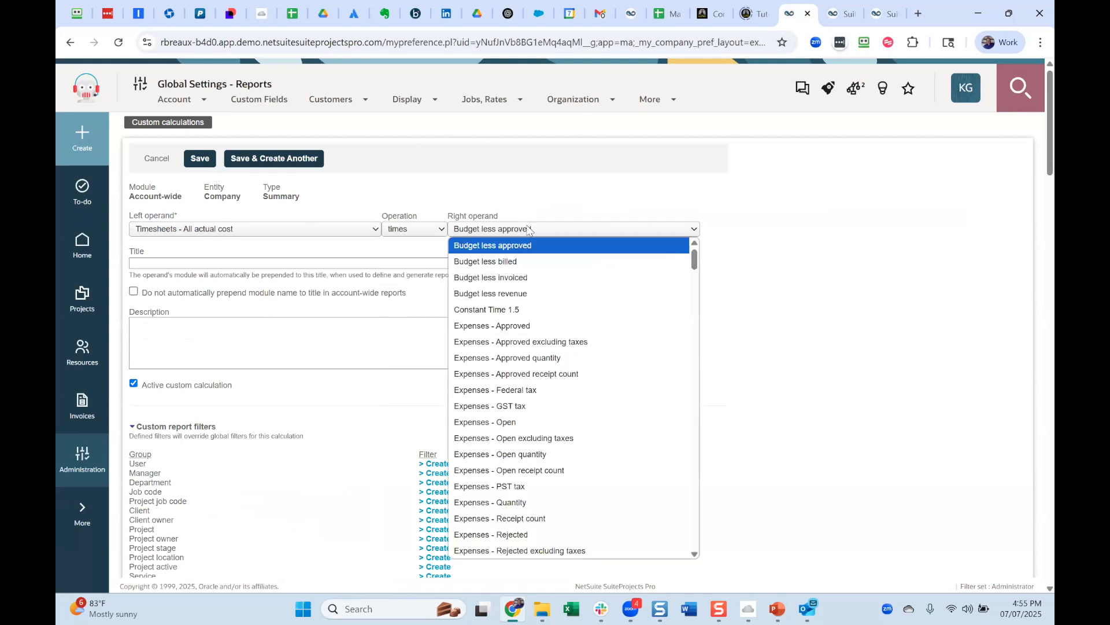
{"action": "left_click", "coordinate": [544, 313]}
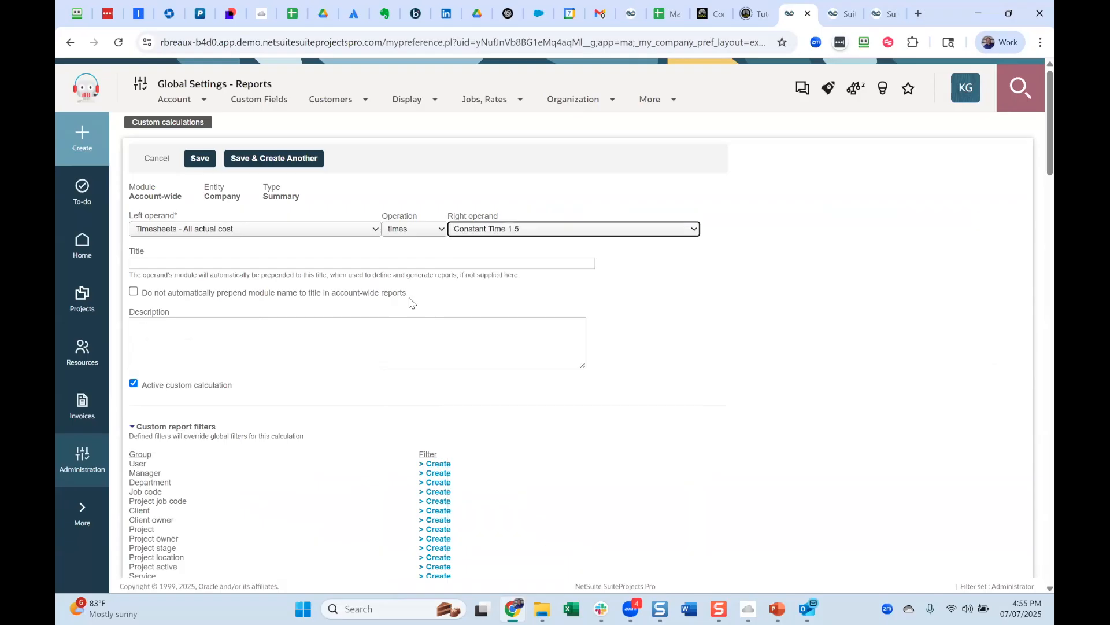
Title the new calculation Overtime costs 1.5.
{"action": "left_click", "coordinate": [274, 264]}
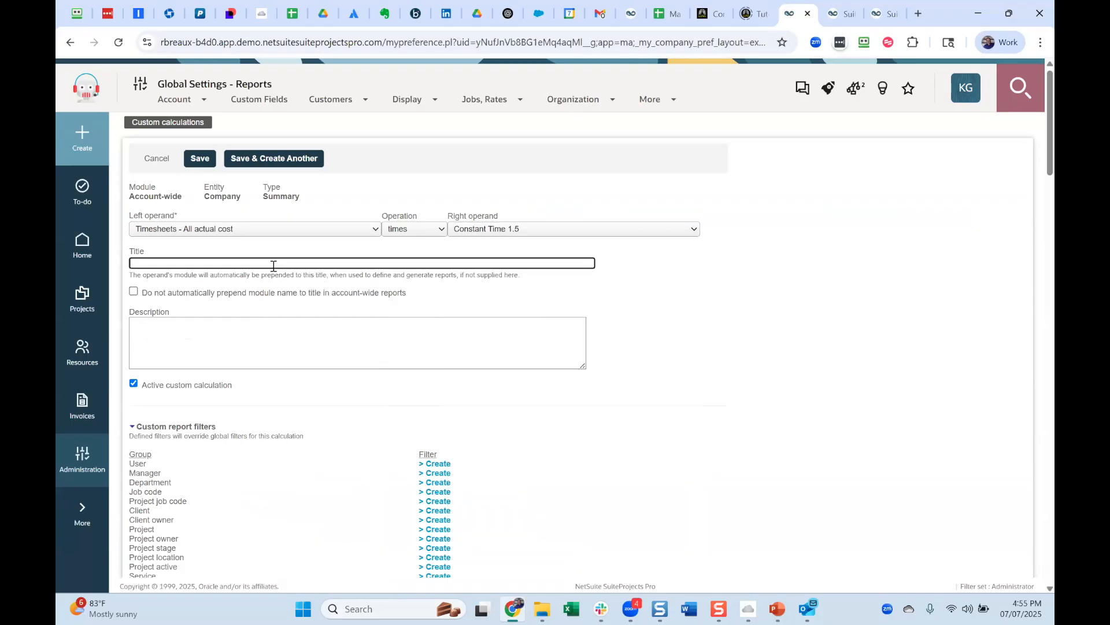
{"action": "type", "text": "Overtime costs 1.5"}
Try a Time type filter for the calculation with Non-billable highlighted, and cancel it without applying.
{"action": "scroll", "coordinate": [468, 430], "scroll_direction": "down", "scroll_amount": 2}
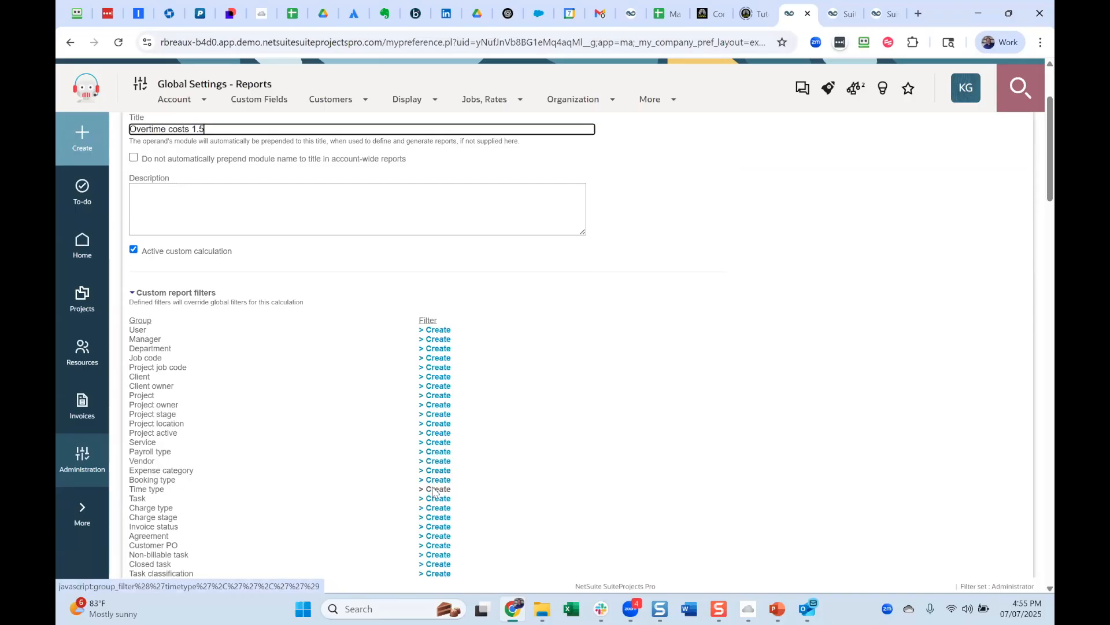
{"action": "left_click", "coordinate": [432, 495]}
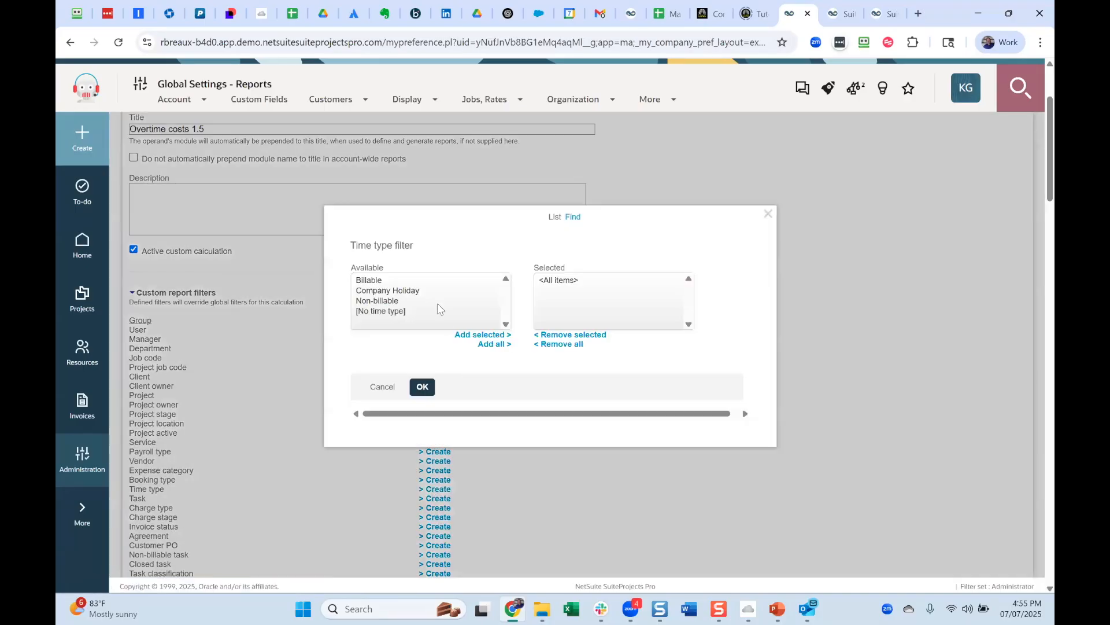
{"action": "left_click", "coordinate": [437, 302]}
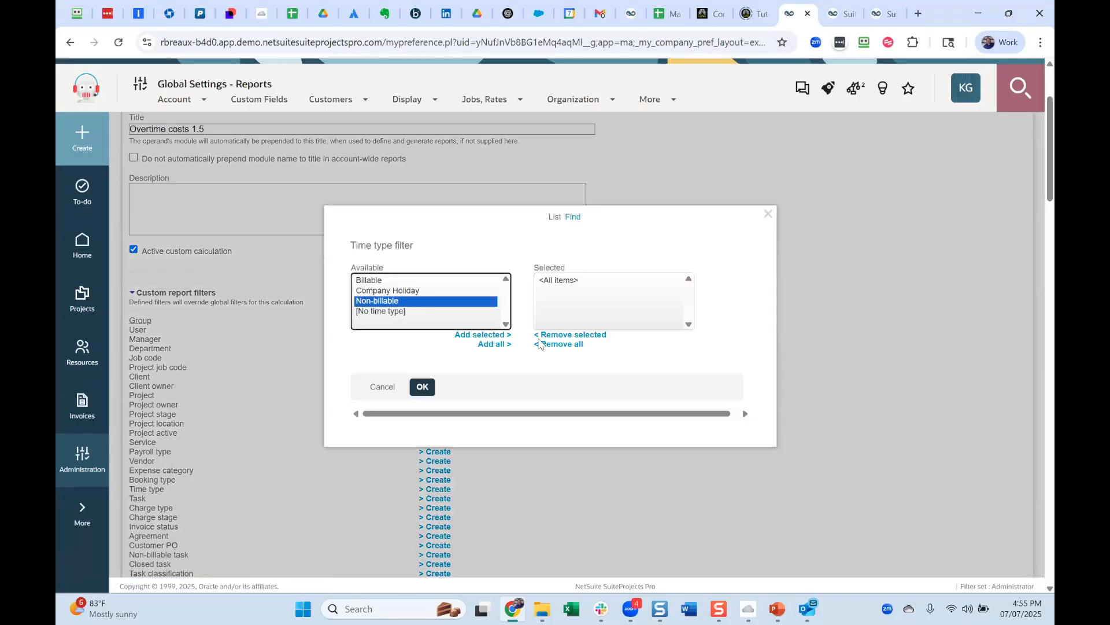
{"action": "left_click", "coordinate": [380, 388]}
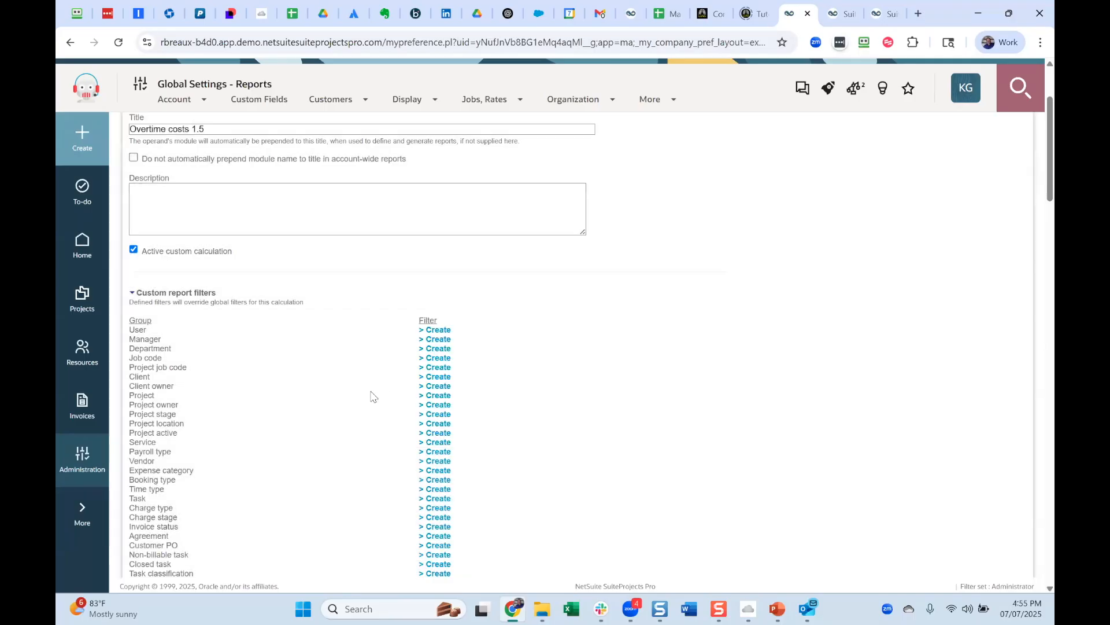
{"action": "scroll", "coordinate": [371, 396], "scroll_direction": "up", "scroll_amount": 2}
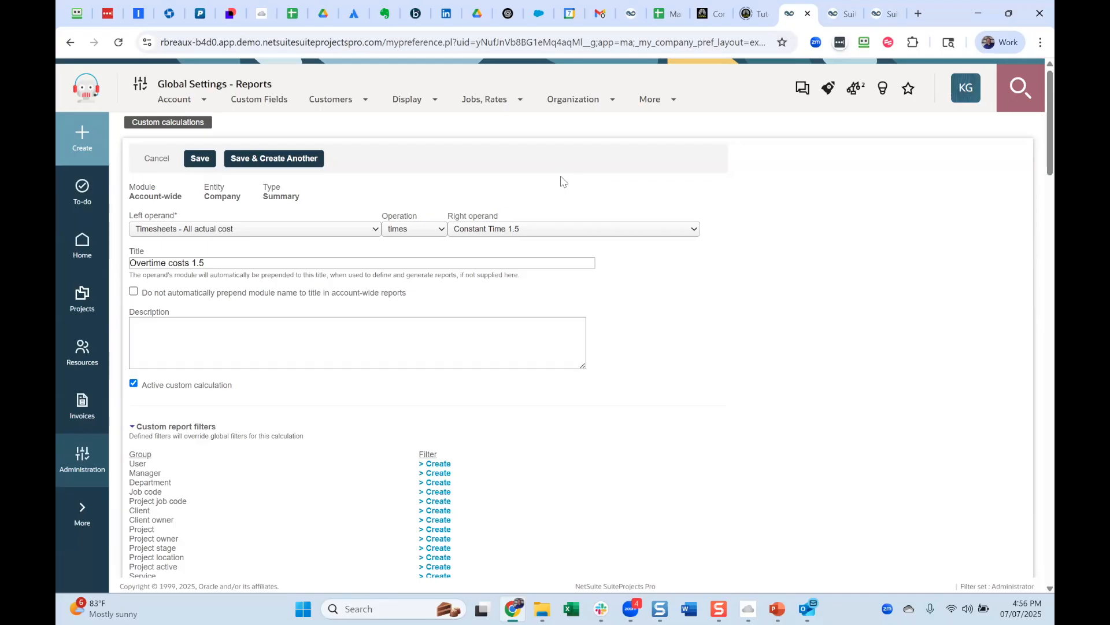
{"action": "left_click", "coordinate": [838, 17]}
{"action": "left_click", "coordinate": [787, 19]}
Leave the new calculation form without saving and return to the list of custom calculations.
{"action": "left_click", "coordinate": [651, 101]}
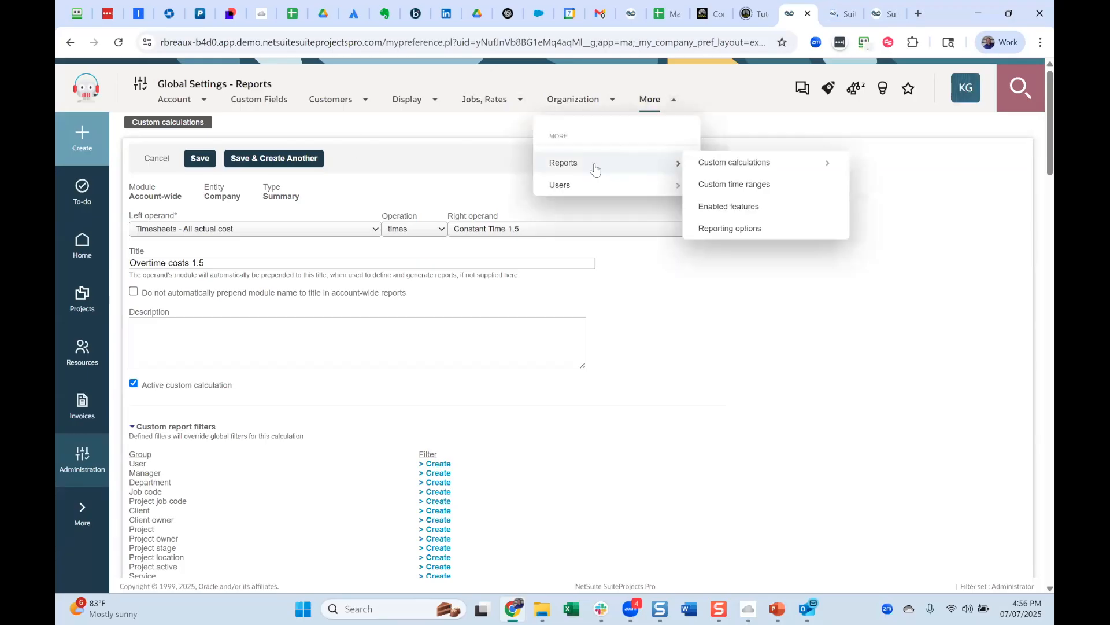
{"action": "mouse_move", "coordinate": [665, 182]}
{"action": "mouse_move", "coordinate": [674, 163]}
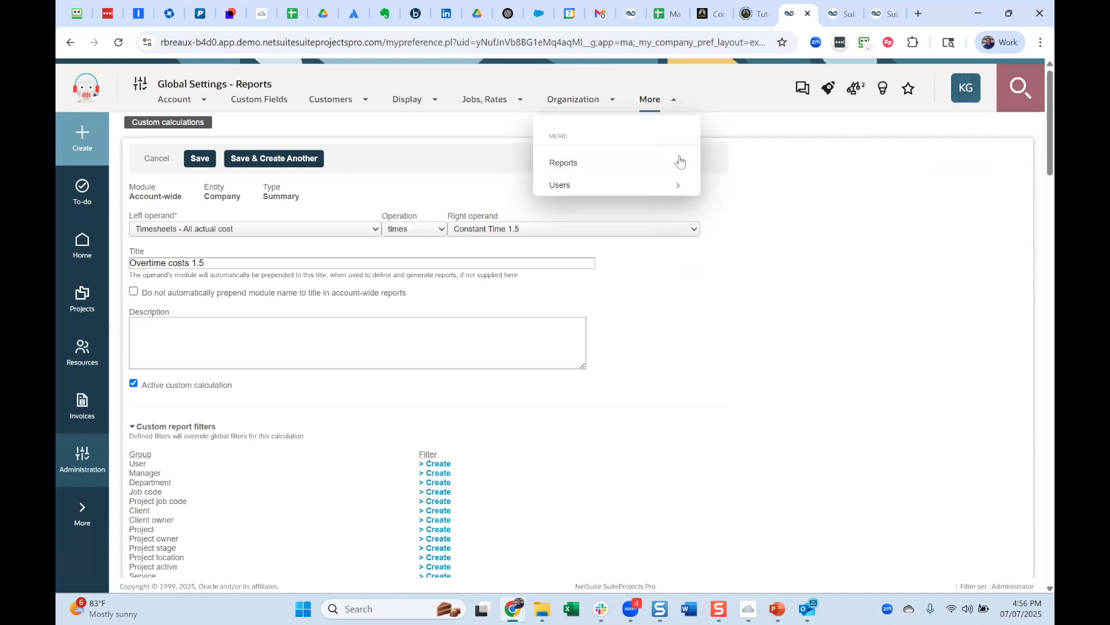
{"action": "mouse_move", "coordinate": [735, 167]}
{"action": "left_click", "coordinate": [71, 43]}
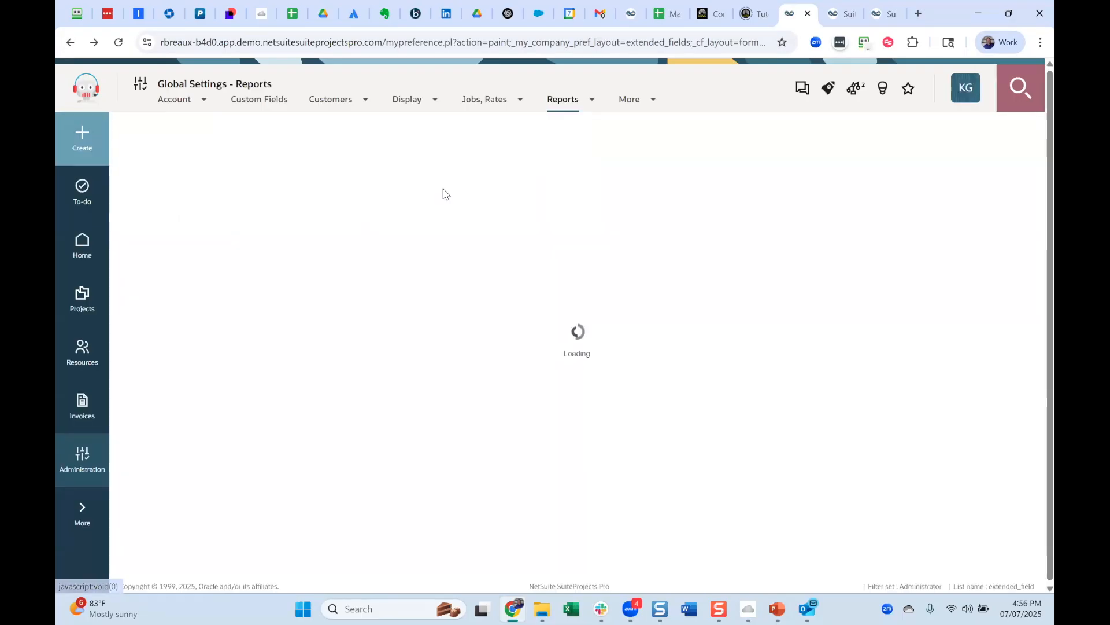
Open the renamed built-in summary fields and examine the customized title of the Projects Work-in-Progress field.
{"action": "left_click", "coordinate": [587, 103]}
{"action": "mouse_move", "coordinate": [564, 164]}
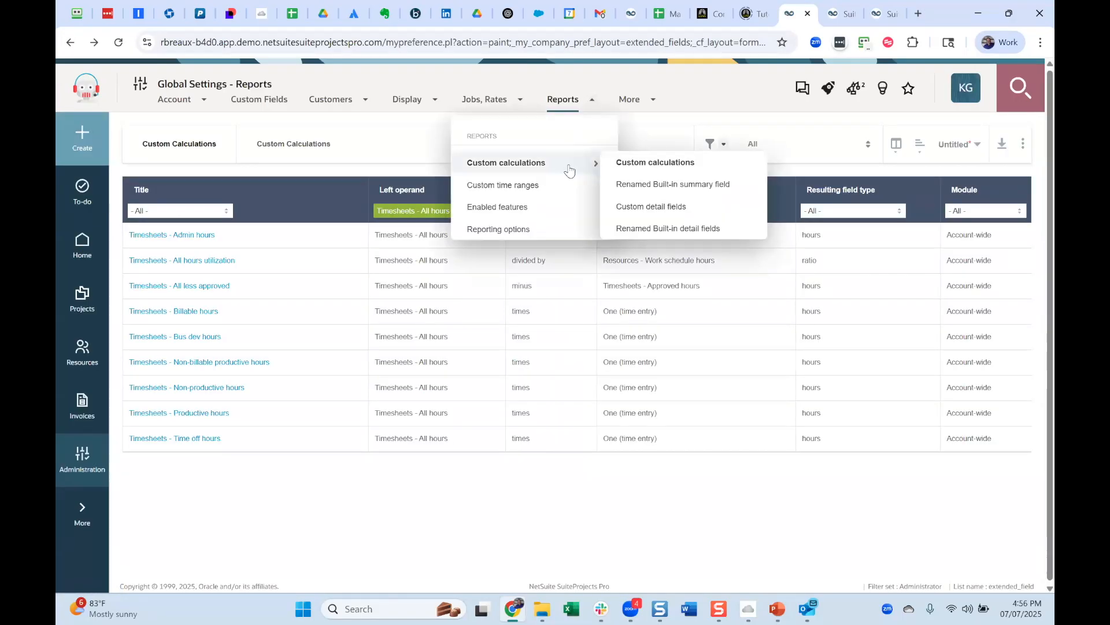
{"action": "left_click", "coordinate": [689, 186]}
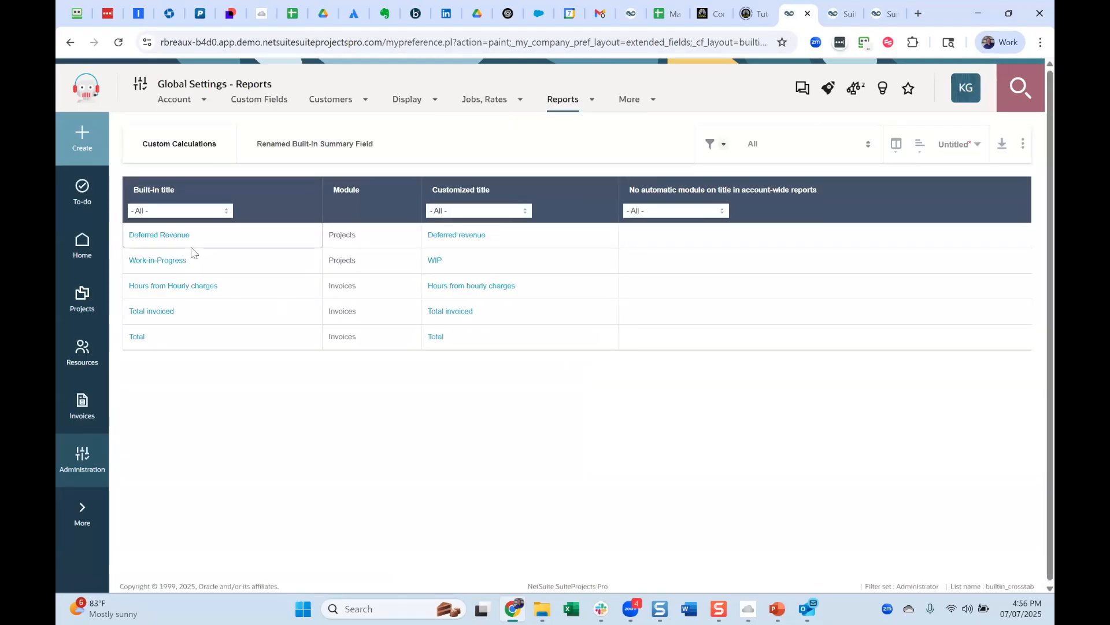
{"action": "left_click", "coordinate": [160, 261]}
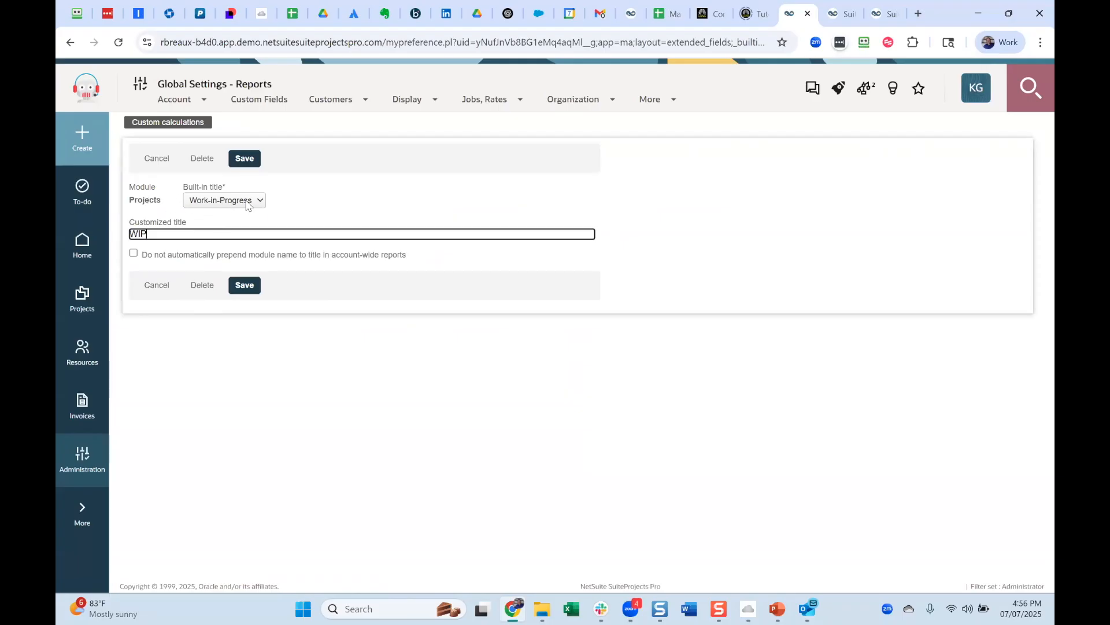
{"action": "left_click", "coordinate": [215, 236]}
Return to the Time for last 3 mos report and add Timesheets - Billable hours as a second measure.
{"action": "left_click", "coordinate": [841, 13]}
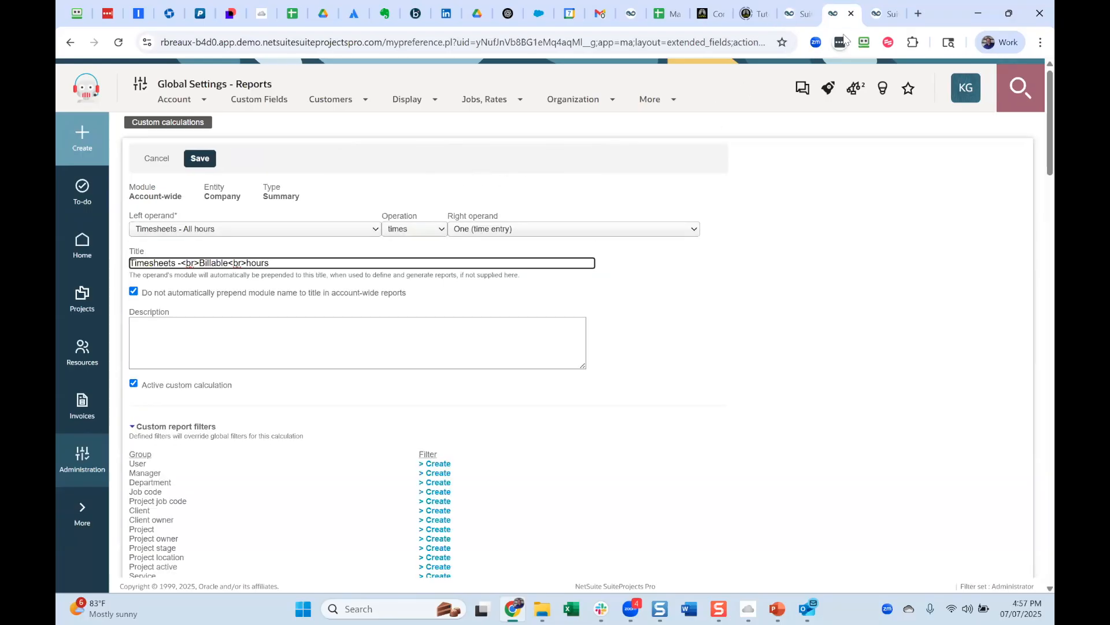
{"action": "left_click", "coordinate": [885, 13]}
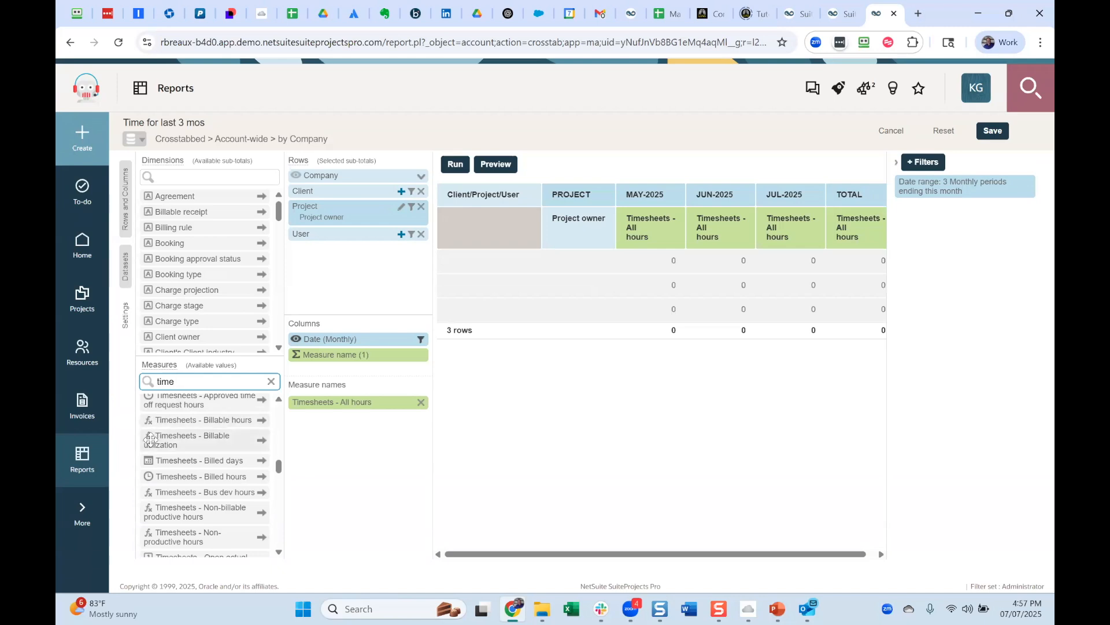
{"action": "double_click", "coordinate": [208, 419]}
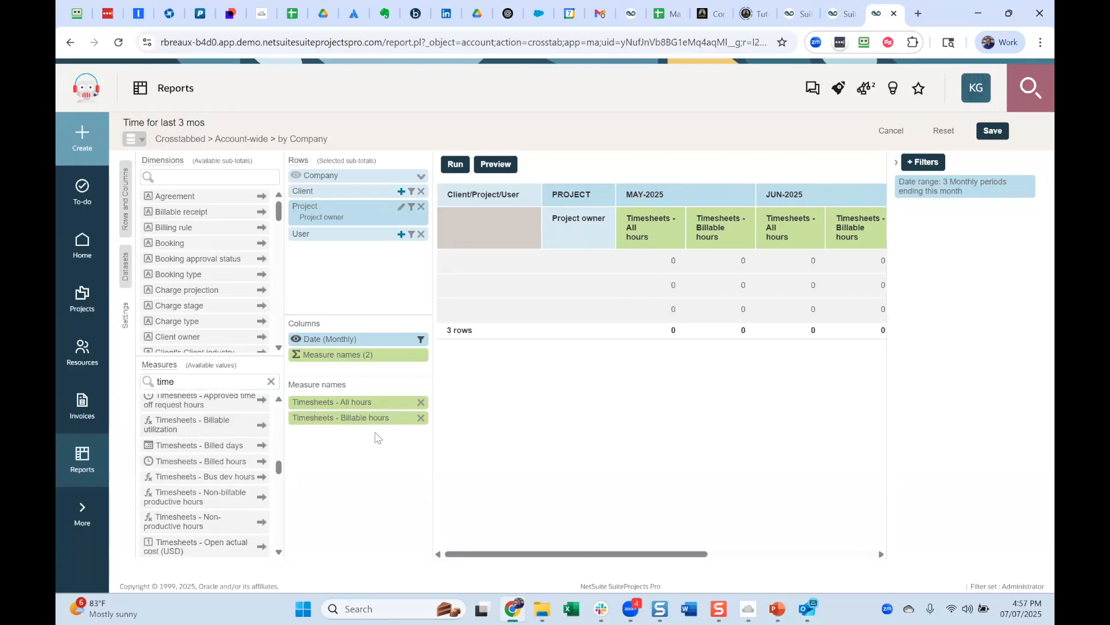